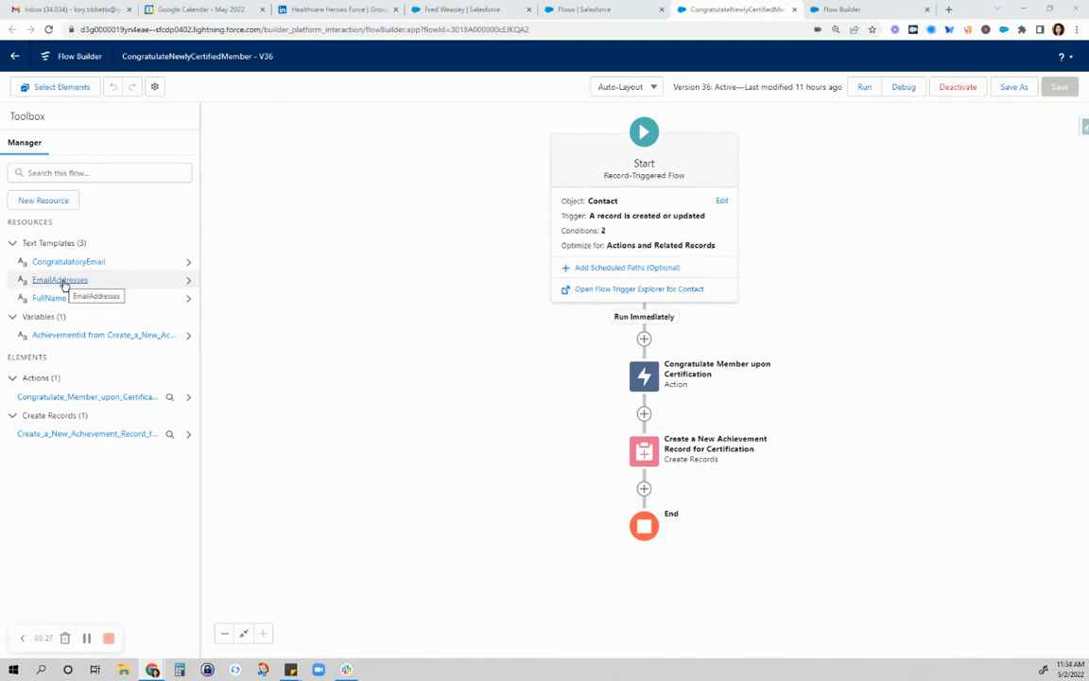
# Examine the merge fields in the body of the EmailAddresses text template, and close the template
pyautogui.click(84, 280)
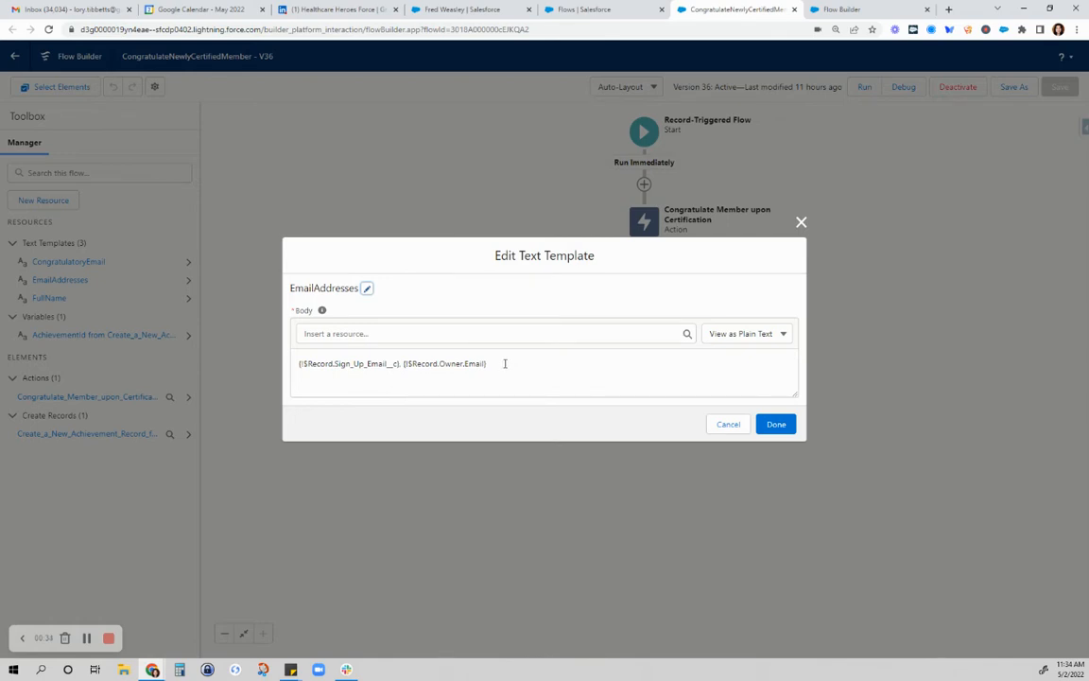
pyautogui.moveTo(505, 363); pyautogui.dragTo(299, 340)
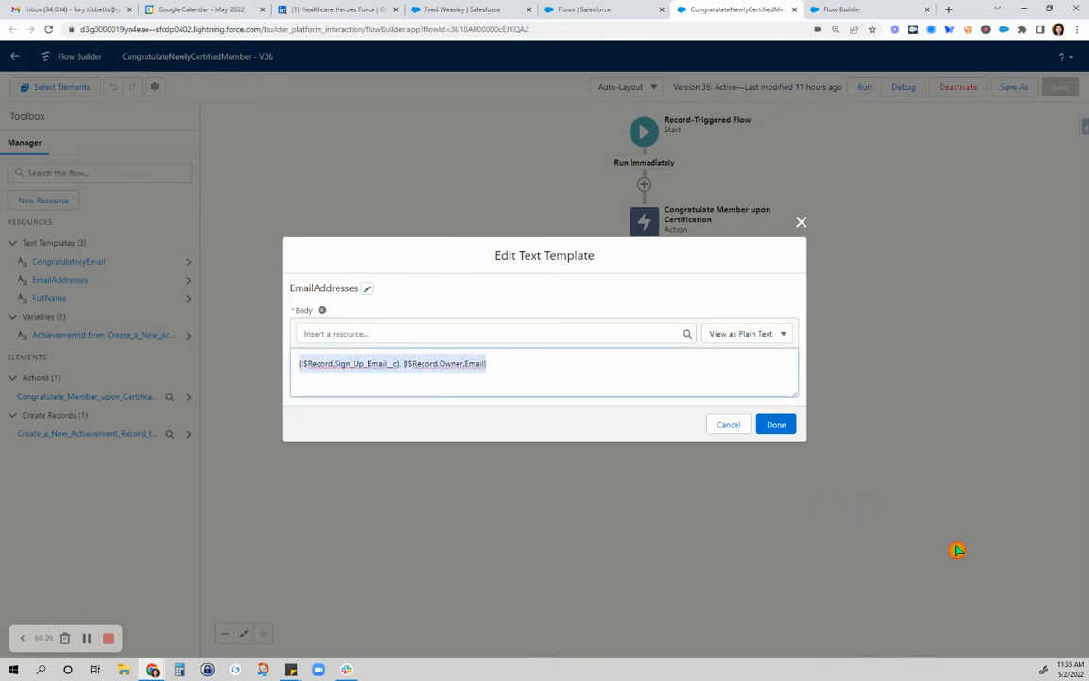
pyautogui.click(801, 222)
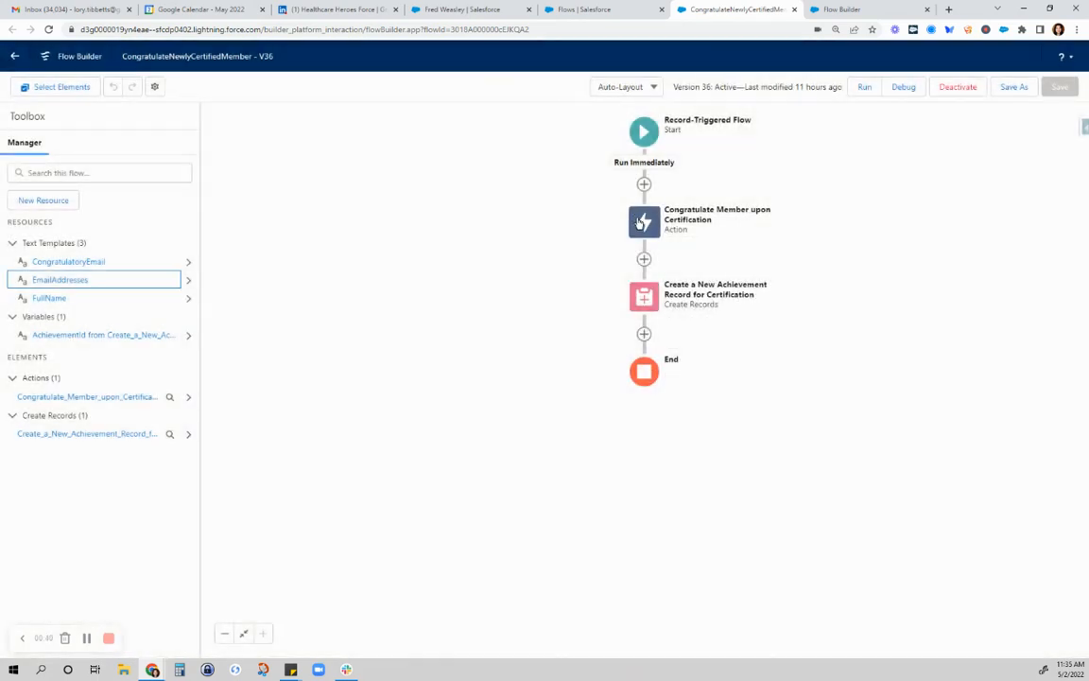
# Review the input values of the Congratulate Member upon Certification email action, especially its comma-separated email addresses
pyautogui.doubleClick(641, 222)
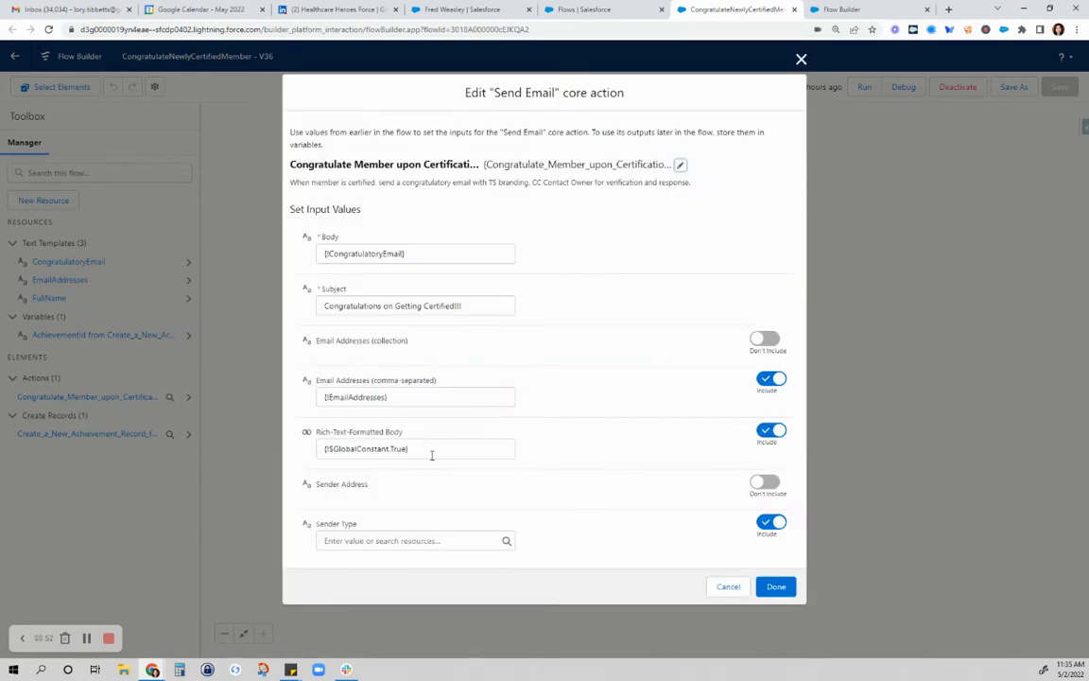
pyautogui.click(409, 397)
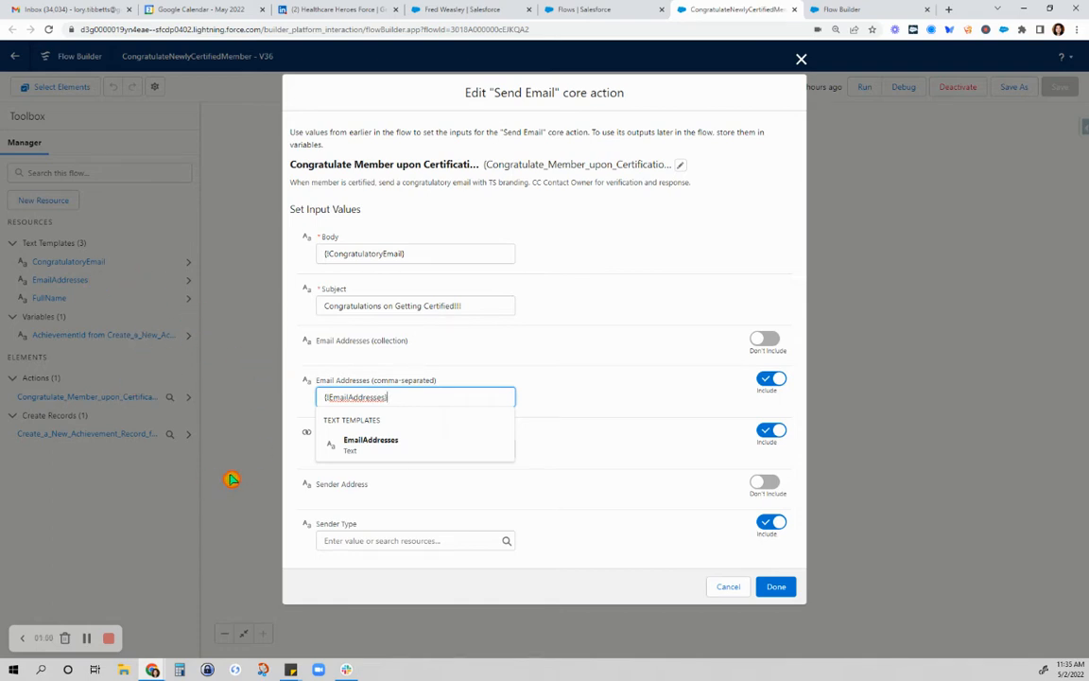
pyautogui.click(728, 587)
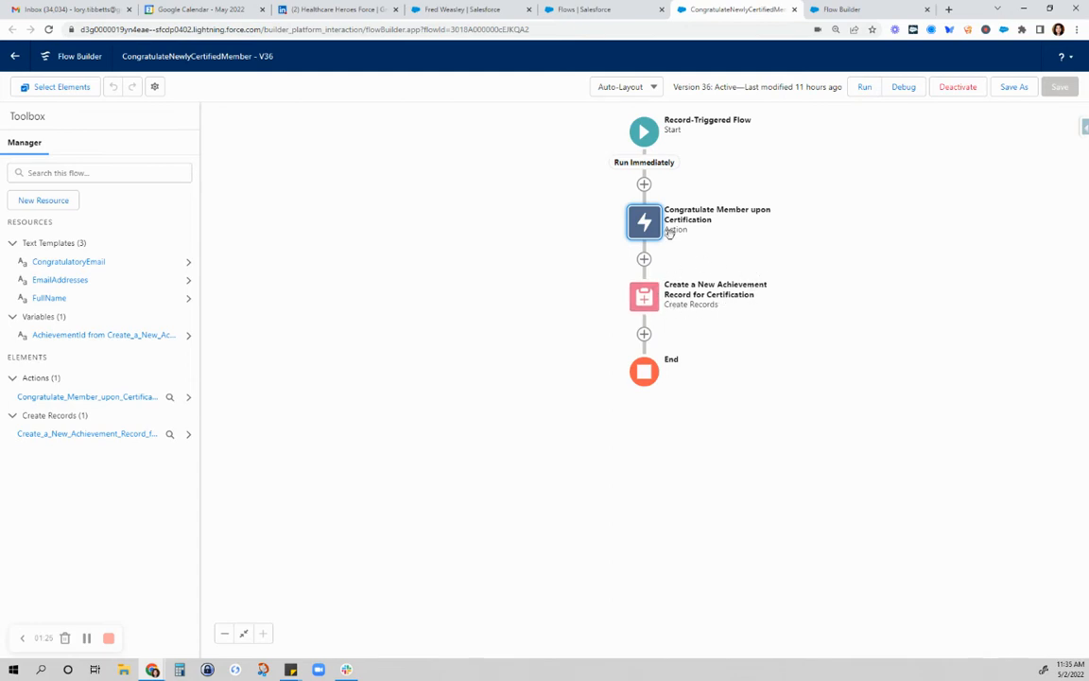
# Open the Create a New Achievement Record flow from the flow list and review its start trigger and entry conditions
pyautogui.click(602, 15)
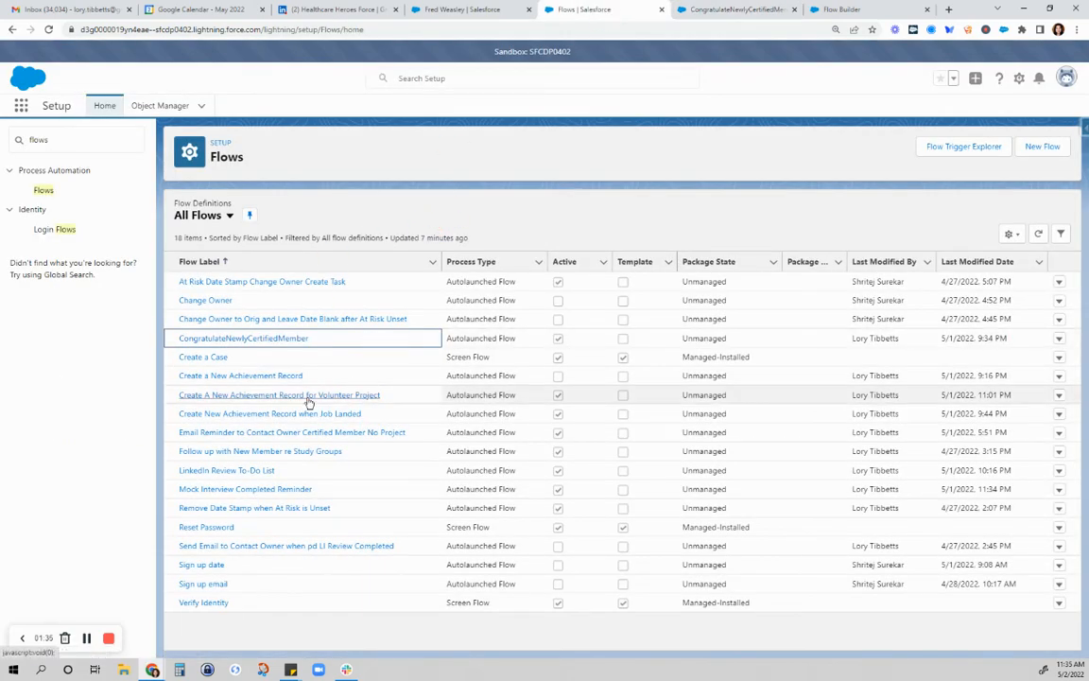
pyautogui.click(251, 377)
pyautogui.click(251, 377)
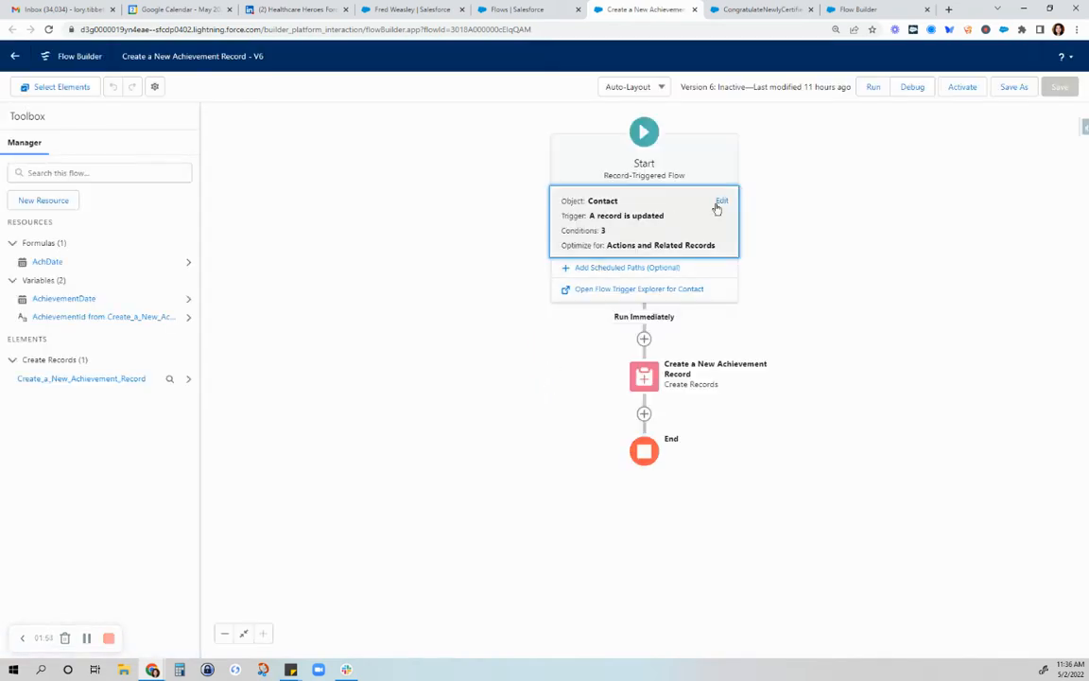
pyautogui.click(720, 204)
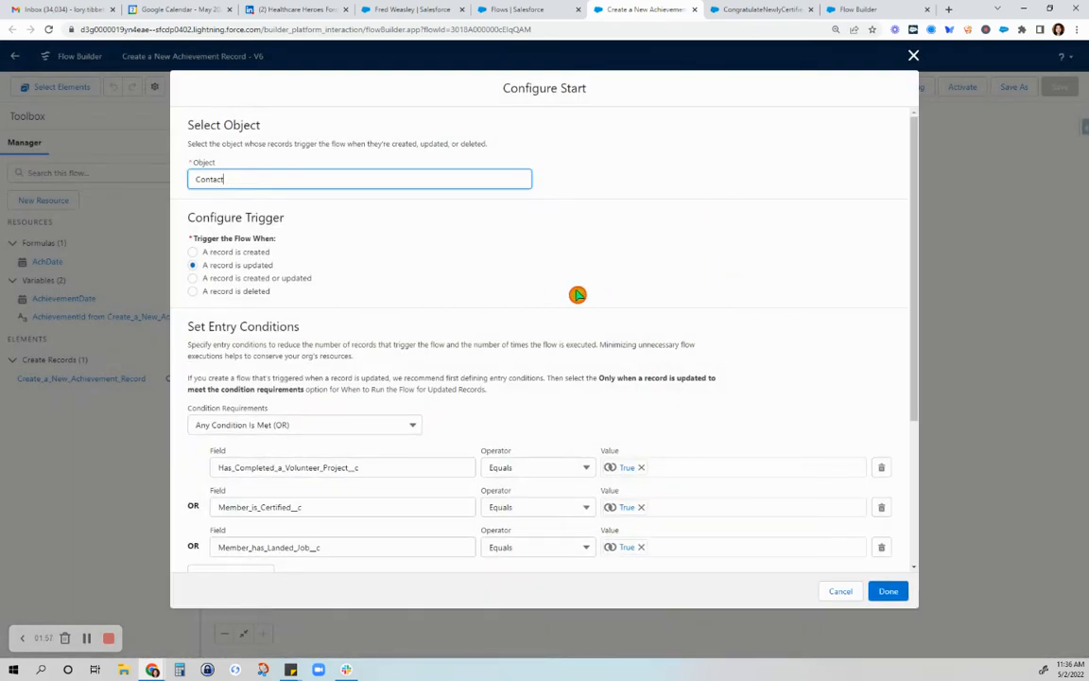
pyautogui.scroll(-2, 340, 376)
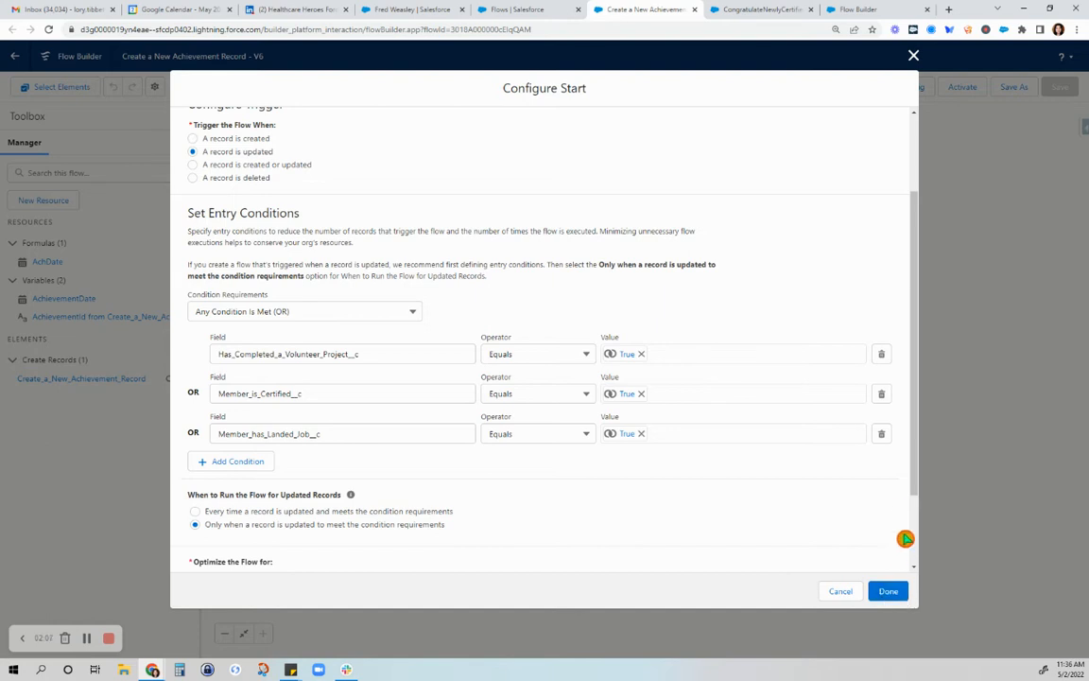
pyautogui.moveTo(911, 489); pyautogui.dragTo(922, 580)
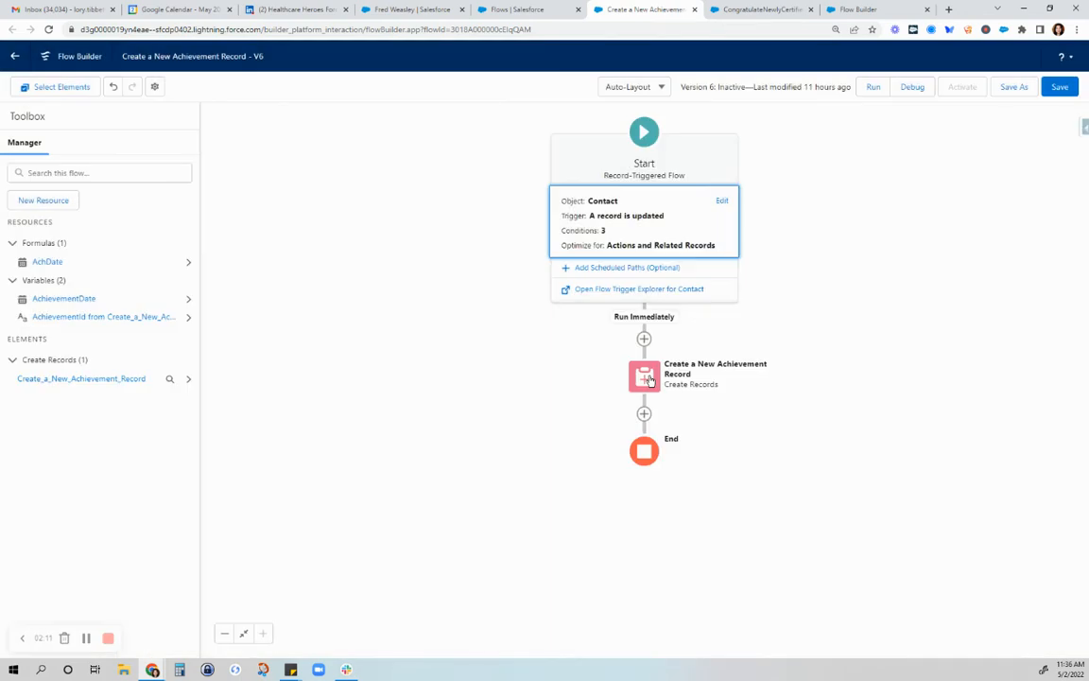
# Review the field values of the Create a New Achievement Record element alongside the contact's details and achievements list
pyautogui.doubleClick(646, 377)
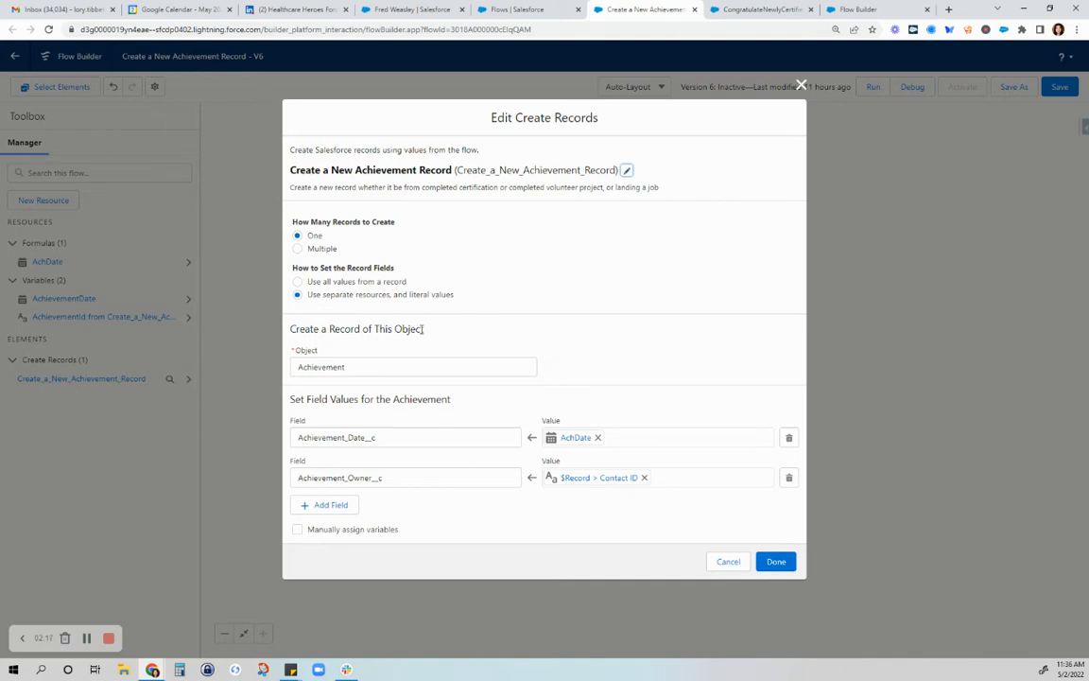
pyautogui.click(413, 10)
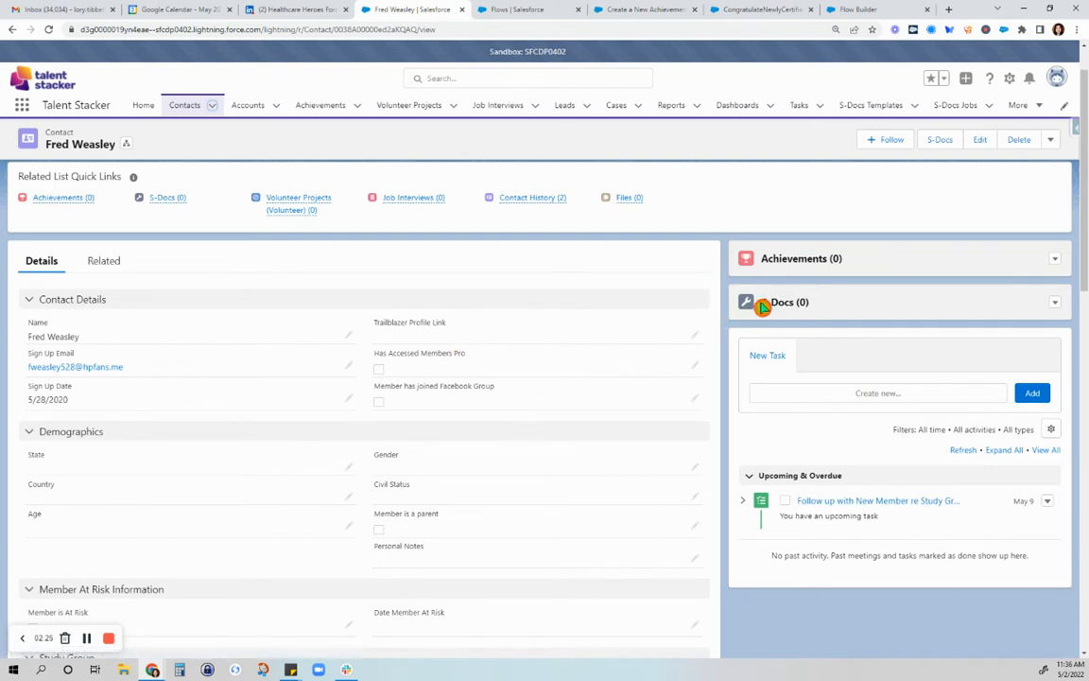
pyautogui.scroll(-3, 586, 376)
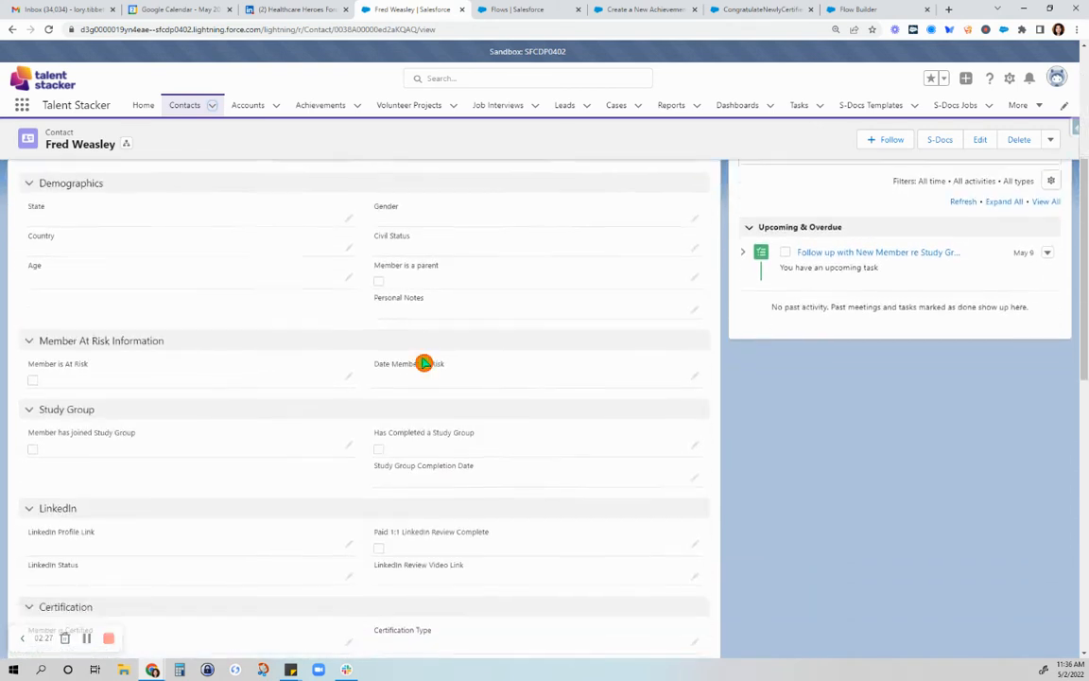
pyautogui.scroll(-1, 423, 363)
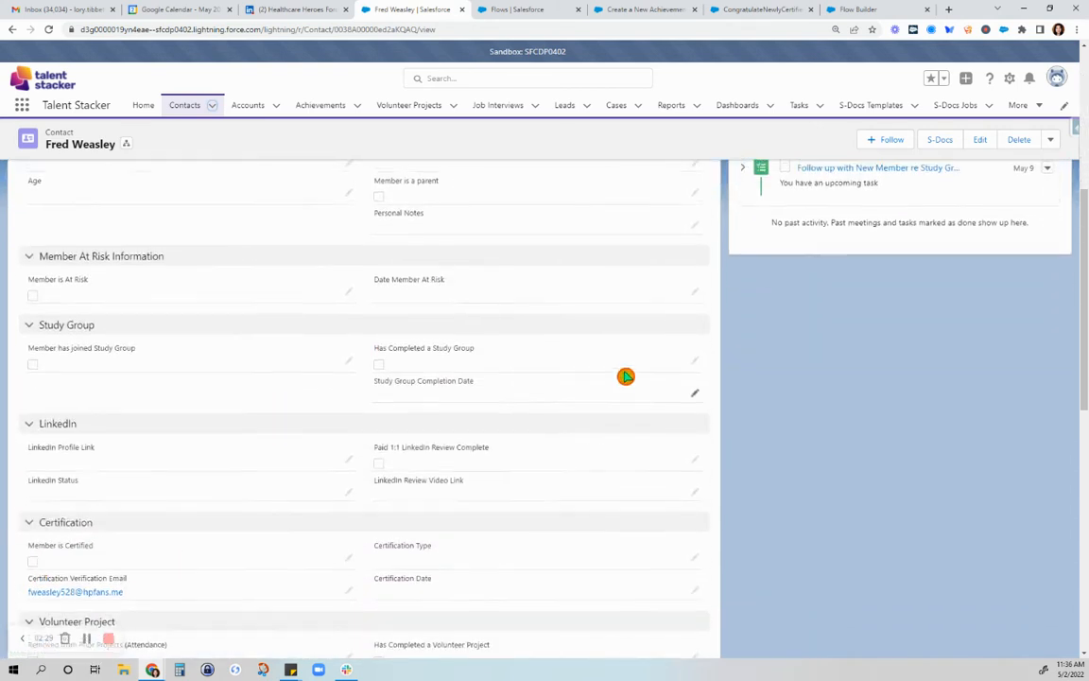
pyautogui.scroll(4, 626, 377)
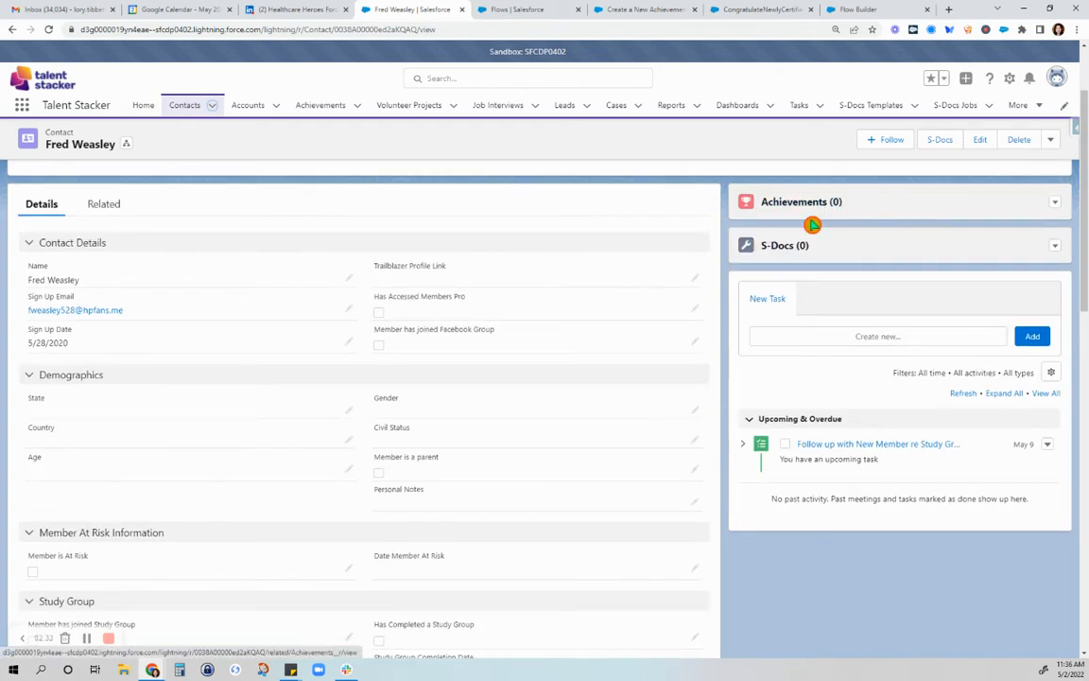
pyautogui.click(636, 13)
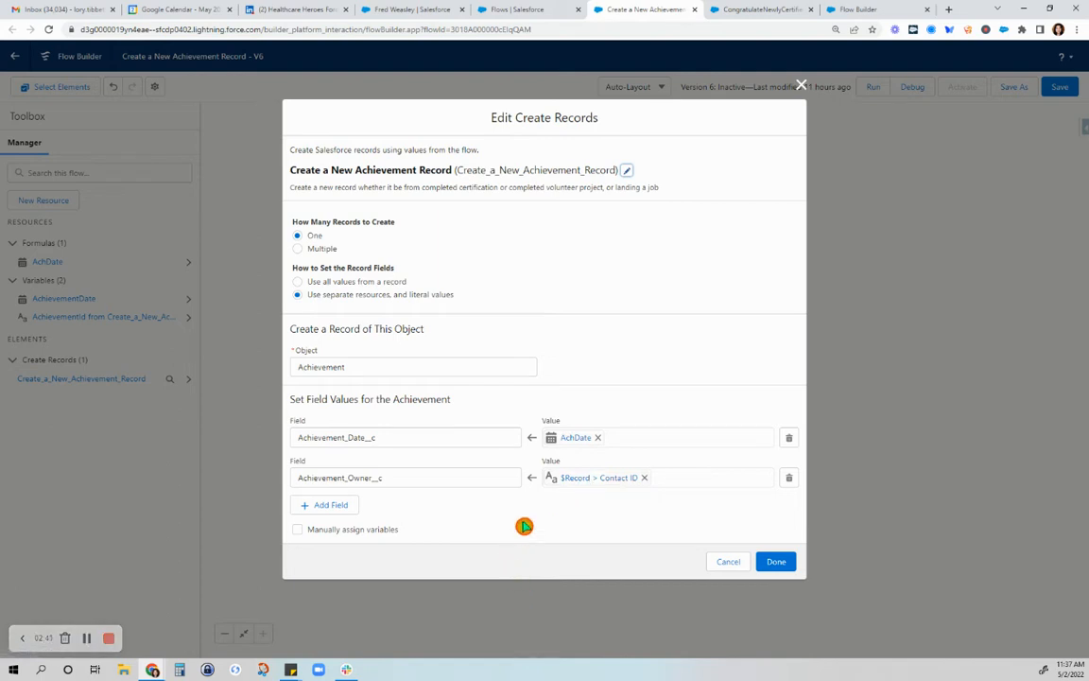
pyautogui.click(727, 561)
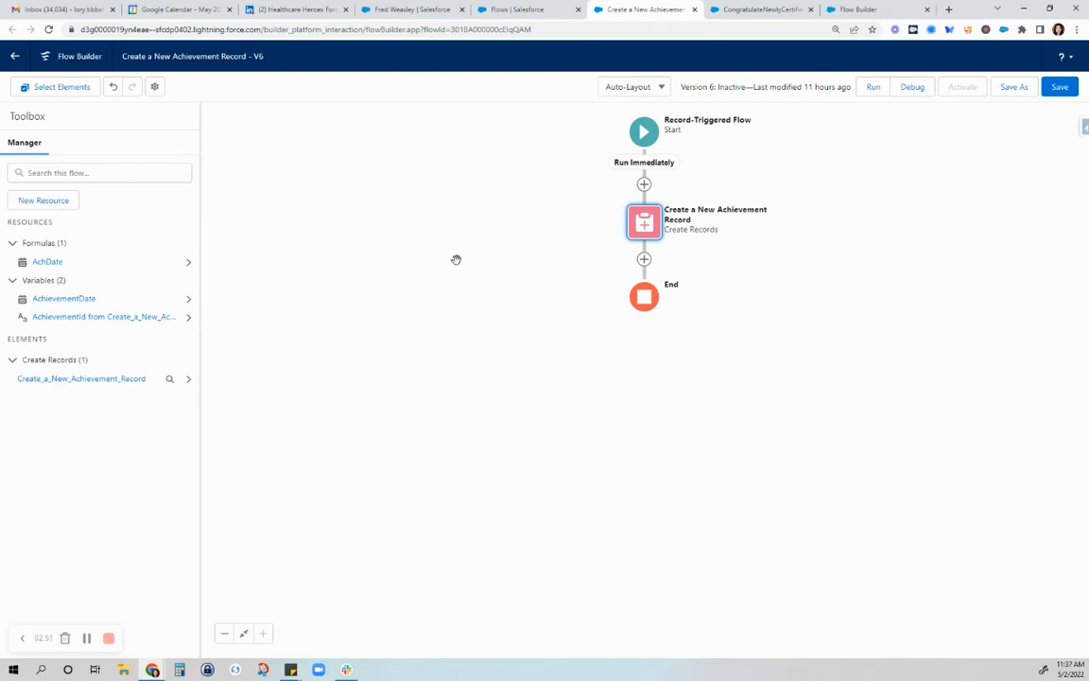
# Examine the contact's certification, volunteer project and job fields, together with the Achievements related list
pyautogui.click(421, 11)
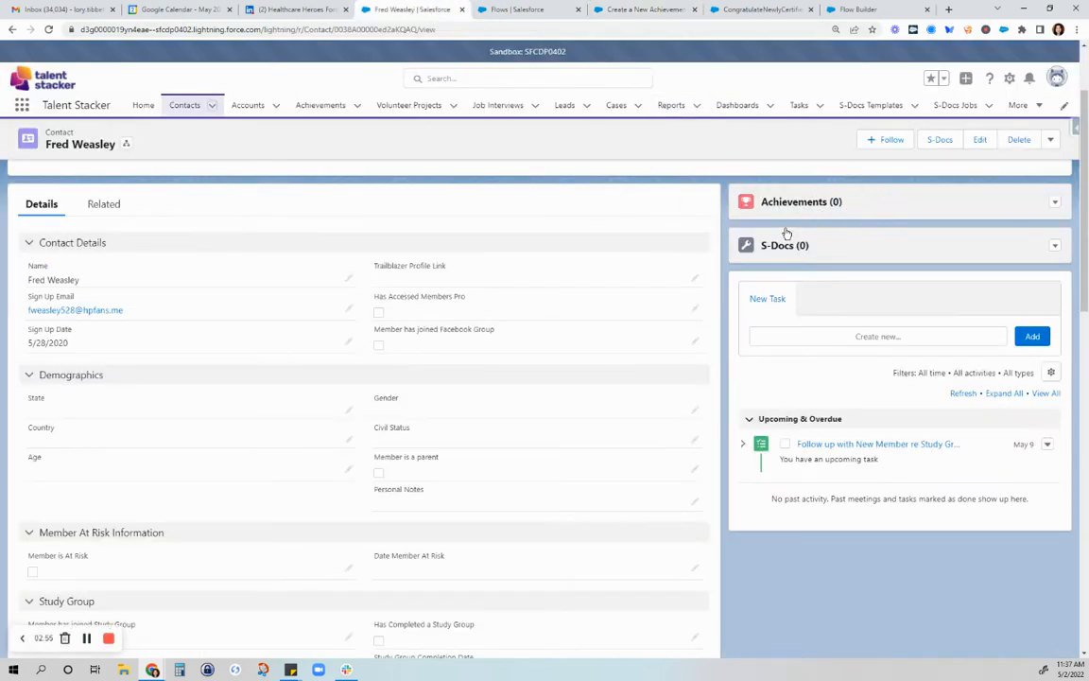
pyautogui.scroll(-3, 372, 455)
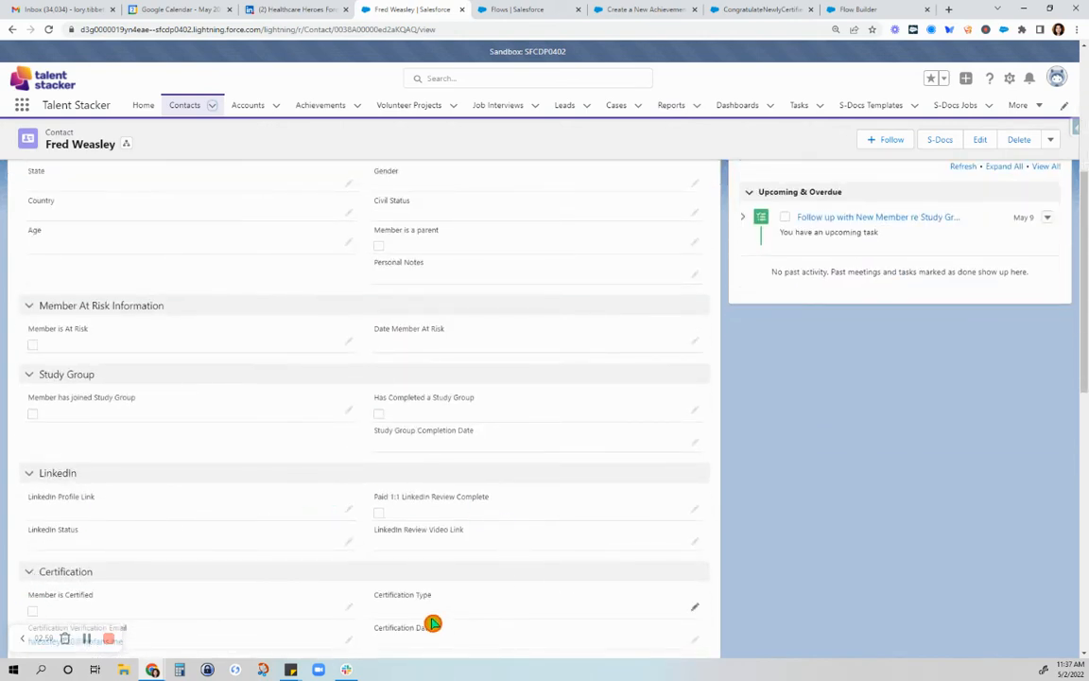
pyautogui.scroll(10, 440, 625)
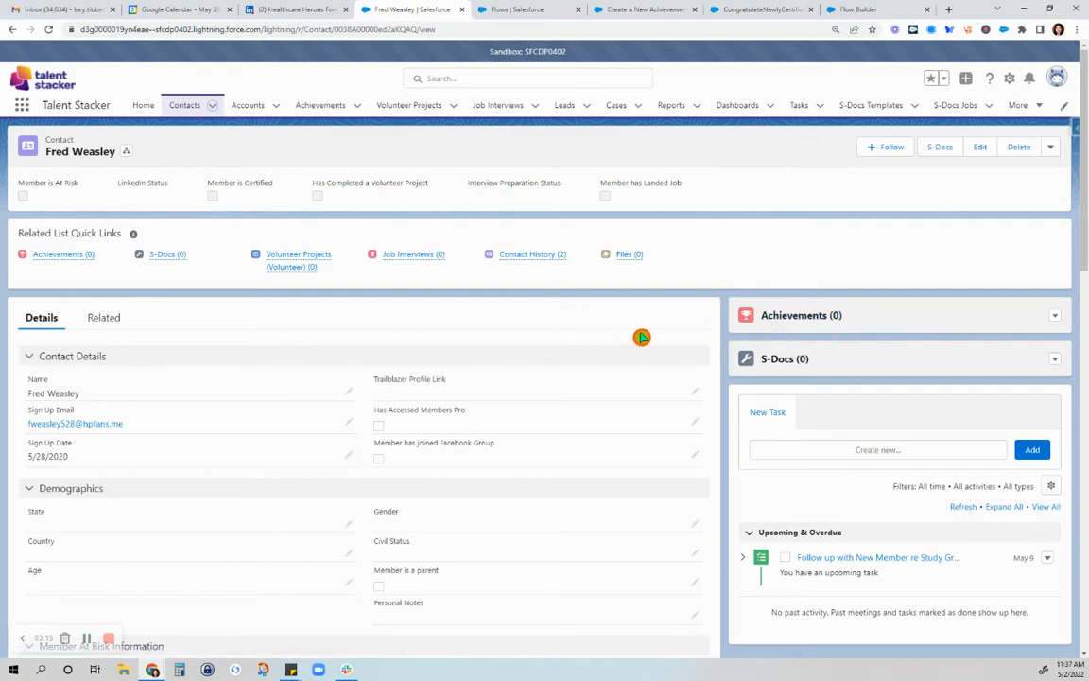
pyautogui.click(507, 9)
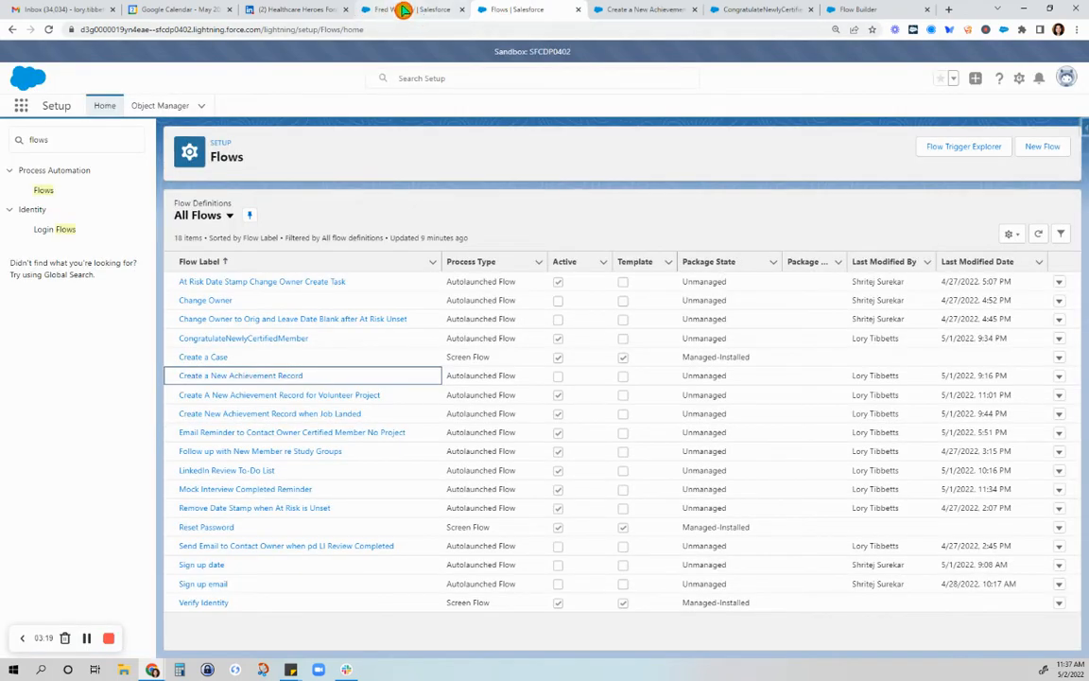
pyautogui.click(404, 9)
pyautogui.scroll(-2, 316, 363)
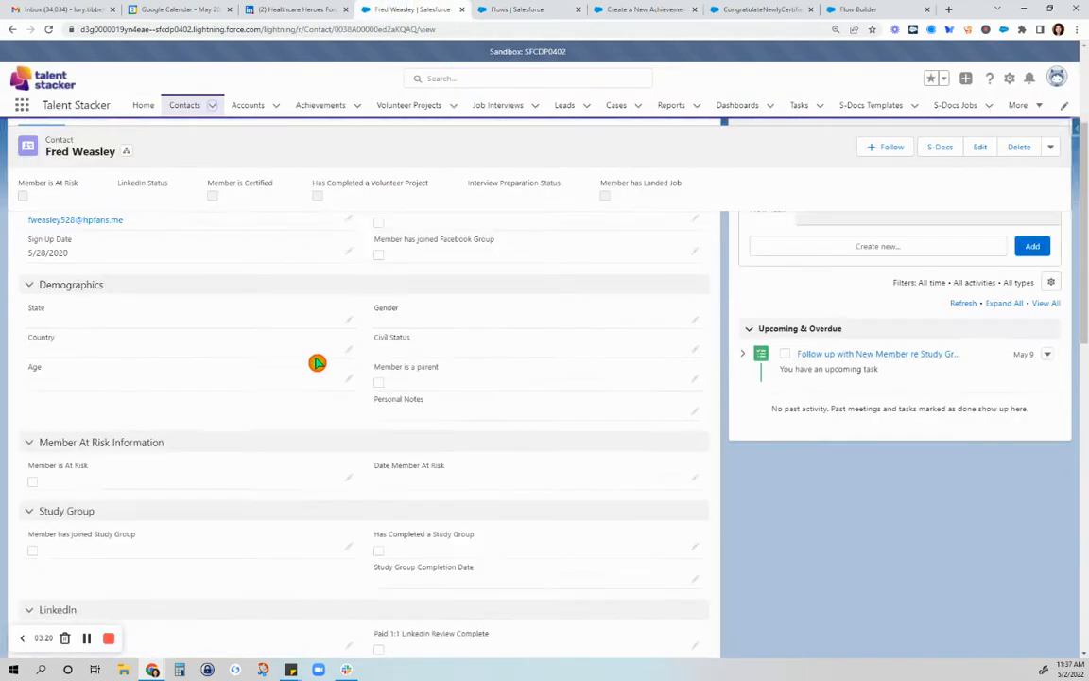
pyautogui.scroll(-3, 317, 363)
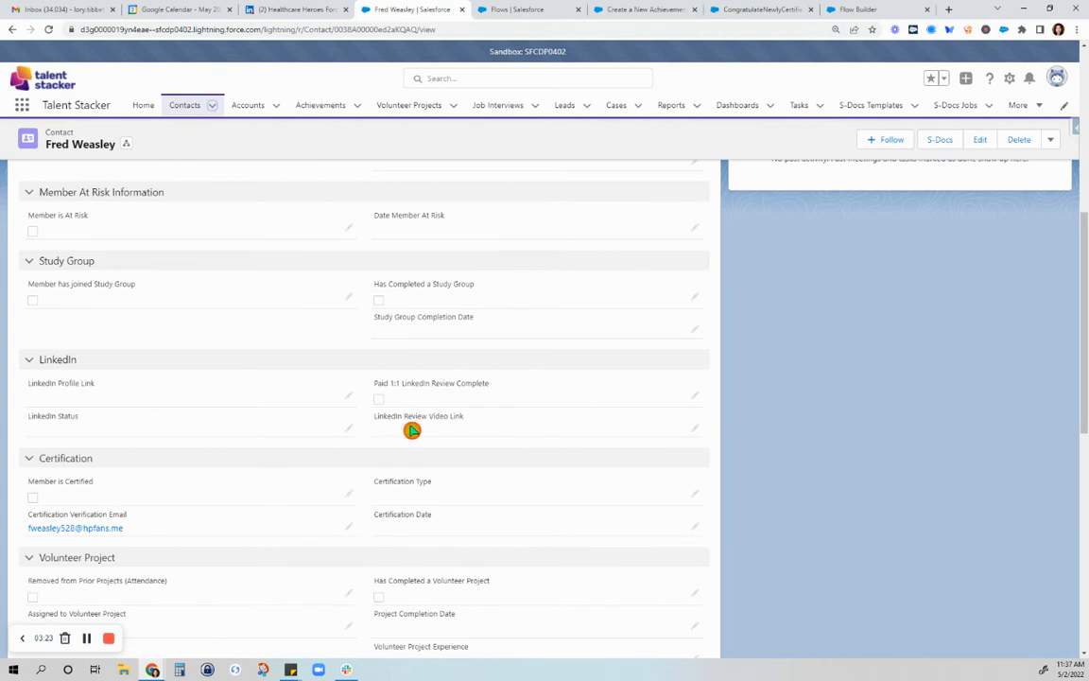
pyautogui.scroll(5, 472, 397)
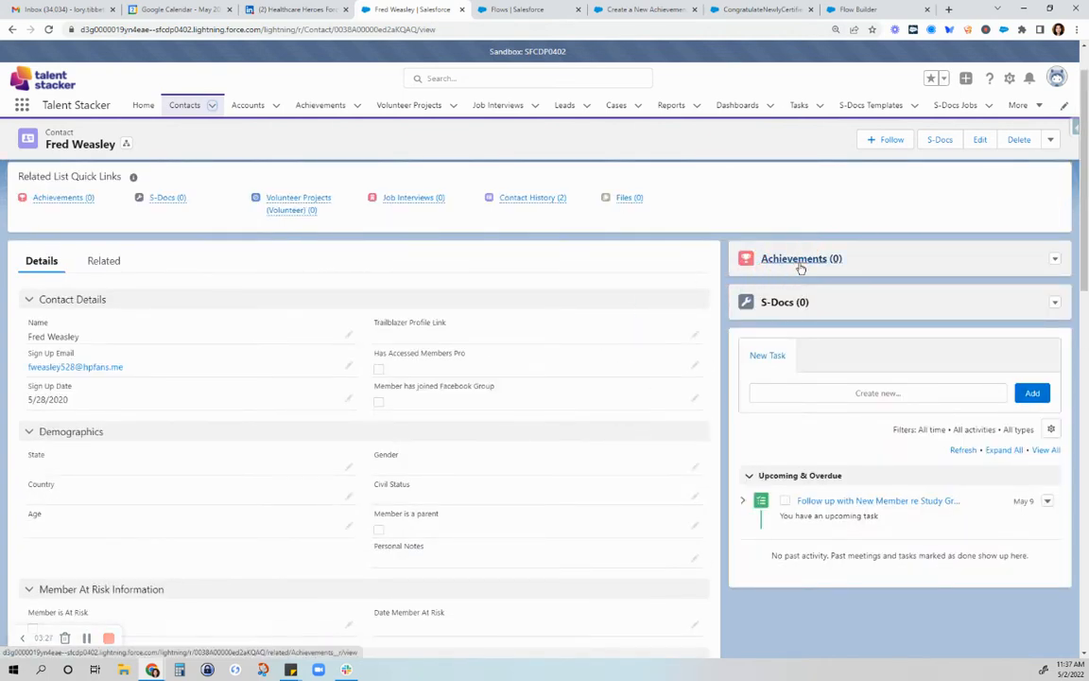
pyautogui.scroll(-5, 714, 386)
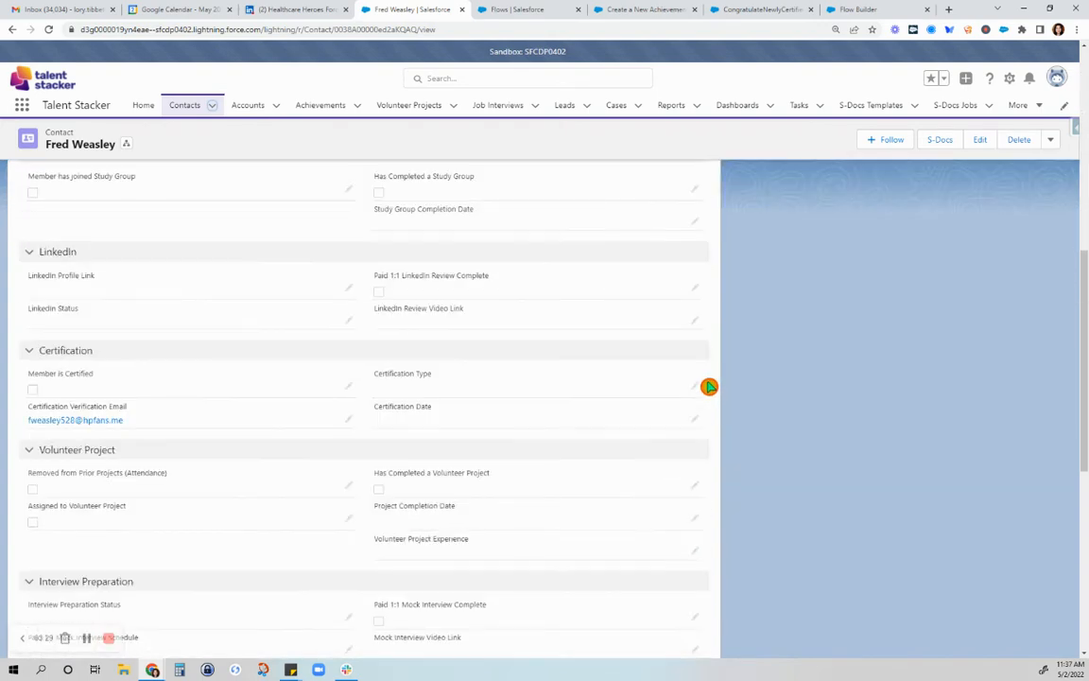
pyautogui.scroll(-2, 709, 386)
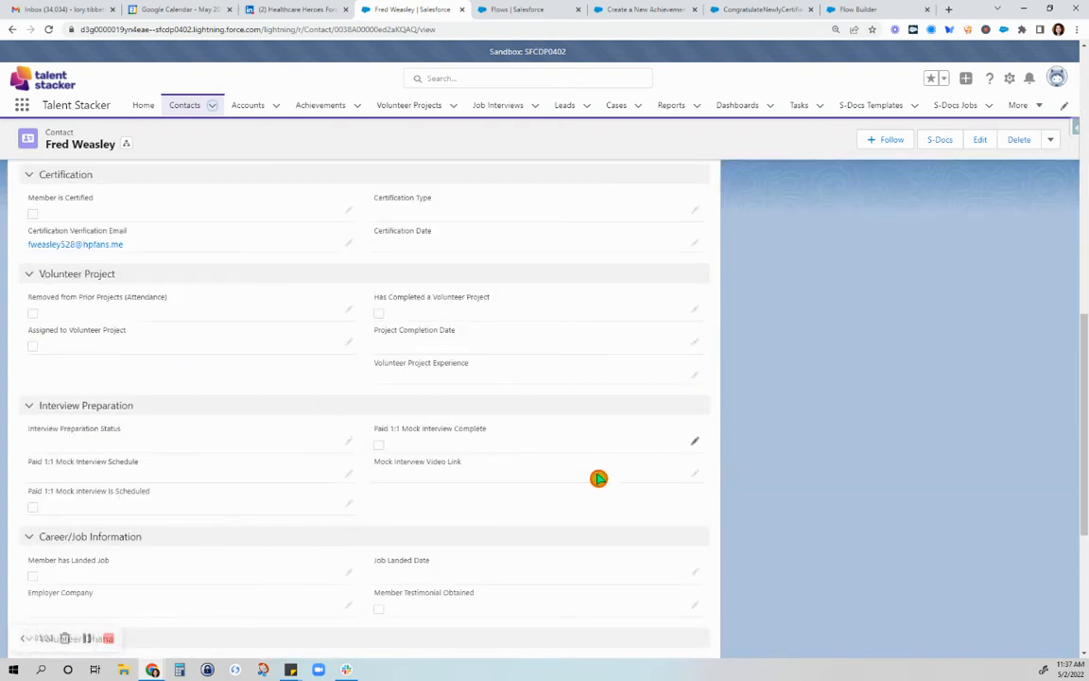
pyautogui.scroll(10, 642, 480)
pyautogui.scroll(1, 647, 467)
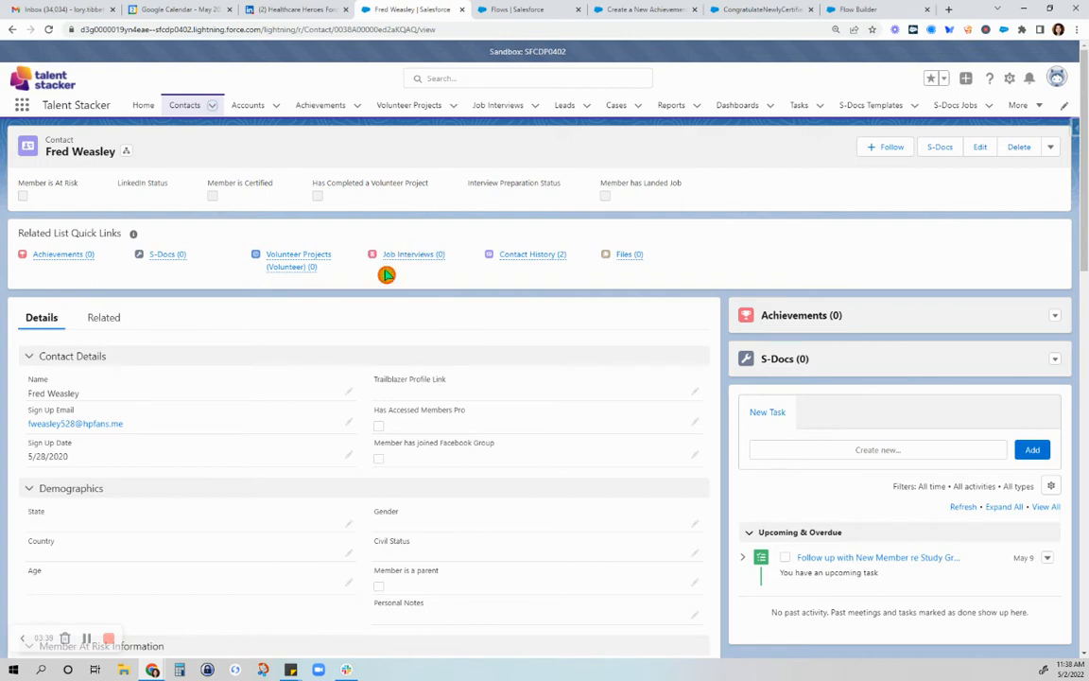
# Close the Create a New Achievement Record flow without saving its changes and return to the flow list
pyautogui.click(518, 9)
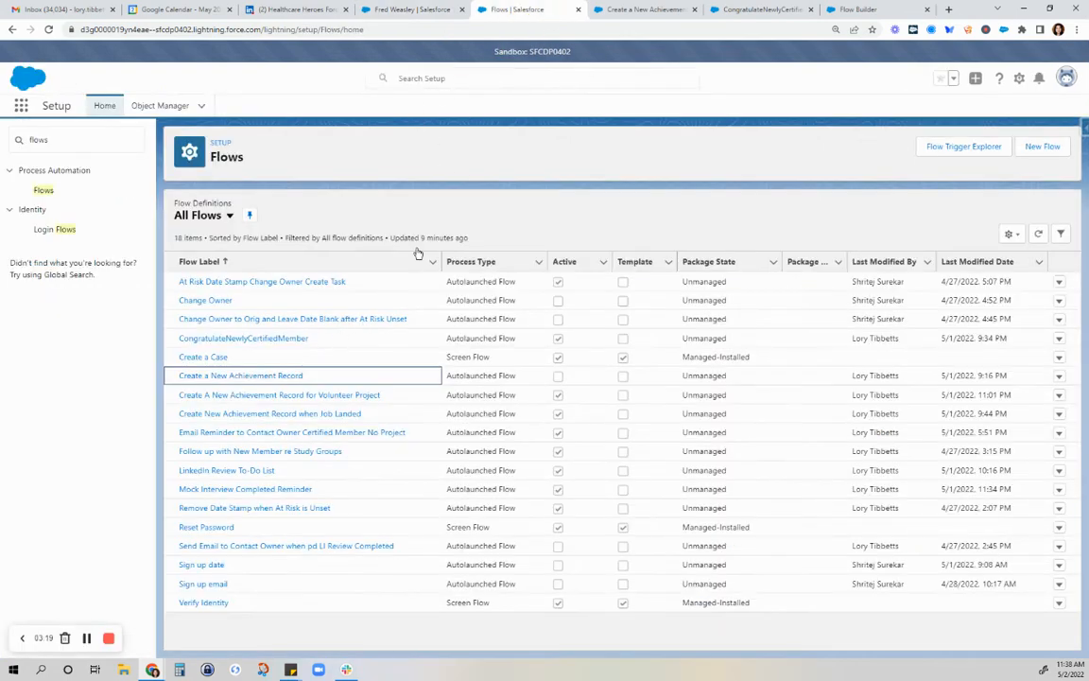
pyautogui.click(647, 10)
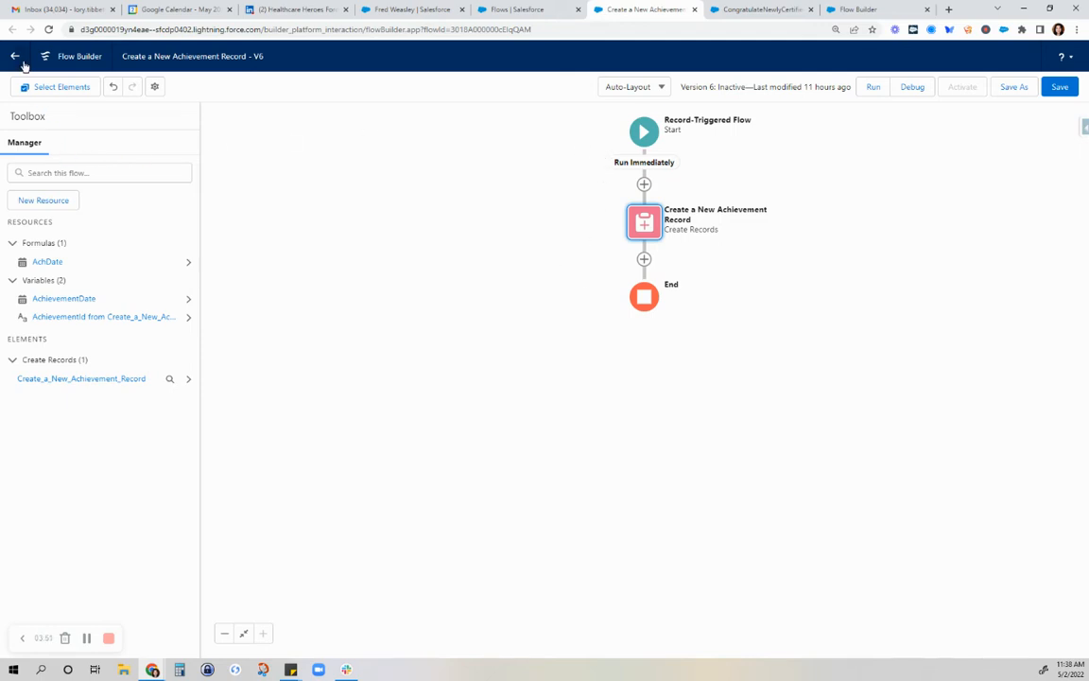
pyautogui.click(695, 11)
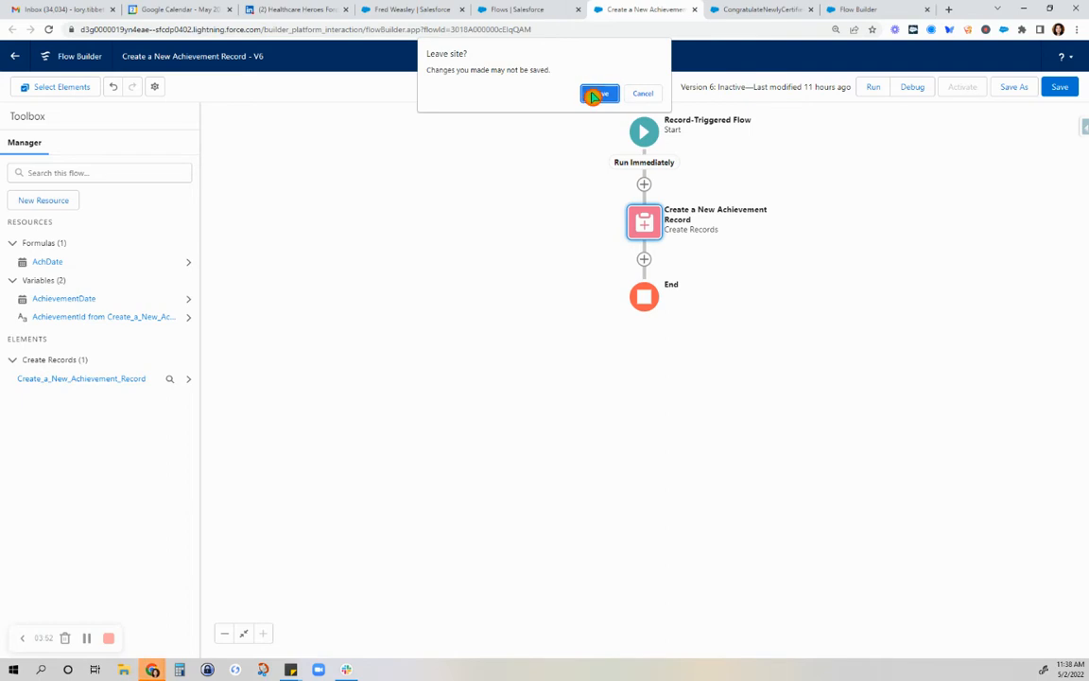
pyautogui.click(592, 94)
pyautogui.click(580, 16)
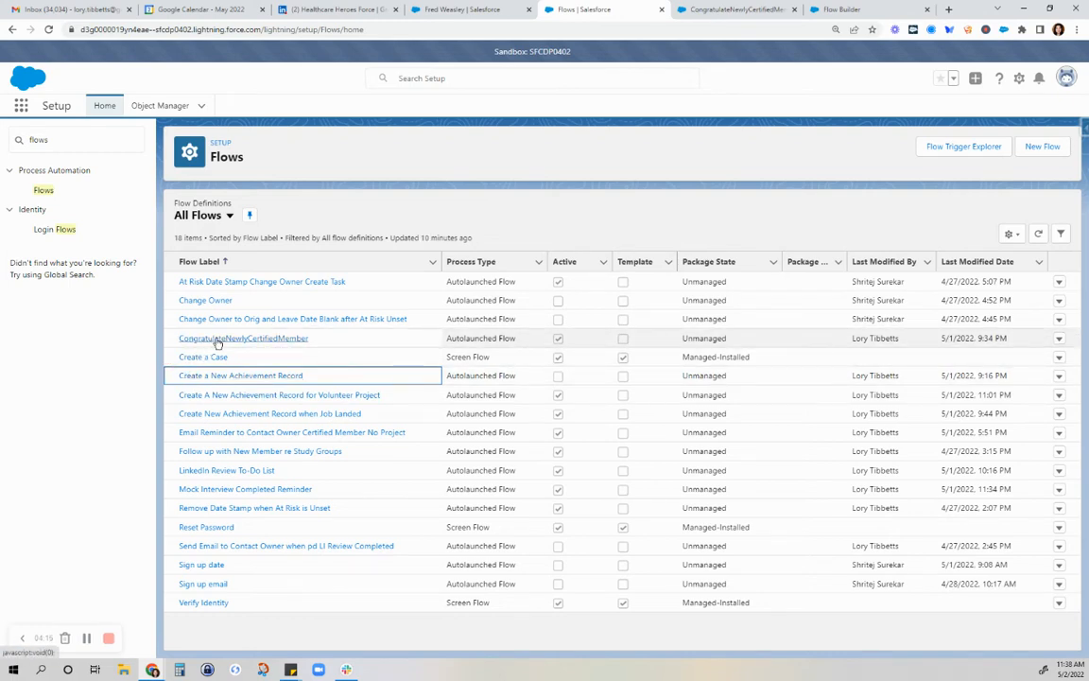
pyautogui.click(263, 357)
pyautogui.click(278, 346)
pyautogui.click(216, 336)
# Switch to the CongratulateNewlyCertifiedMember flow and browse the element types that can be added after the congratulation action
pyautogui.click(729, 9)
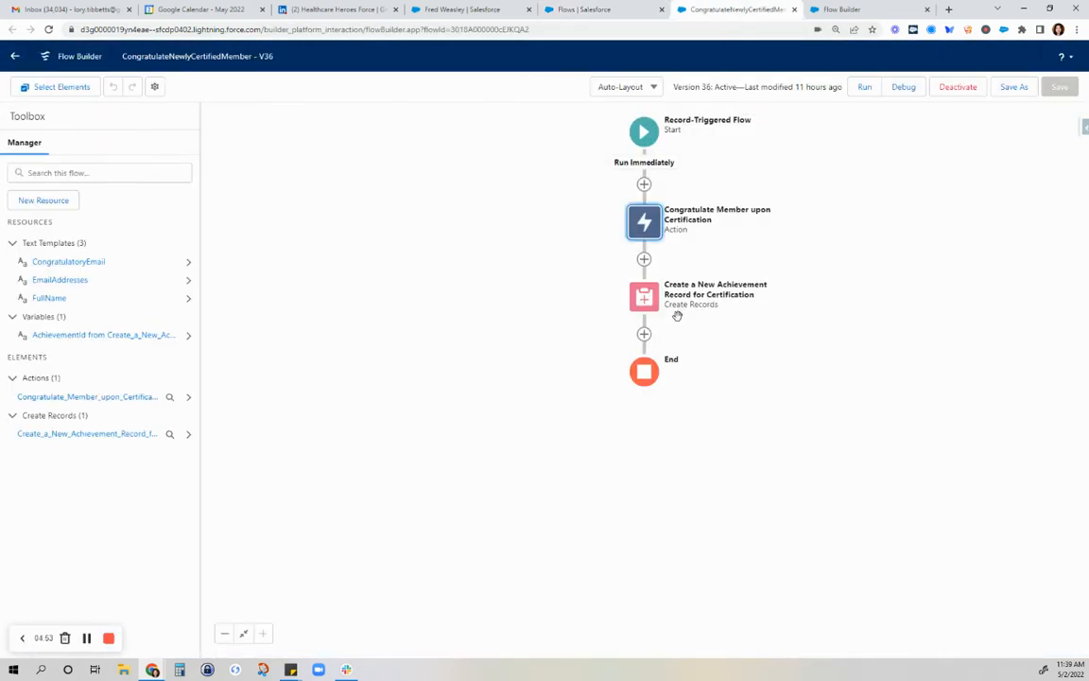
pyautogui.click(644, 258)
pyautogui.scroll(-1, 660, 369)
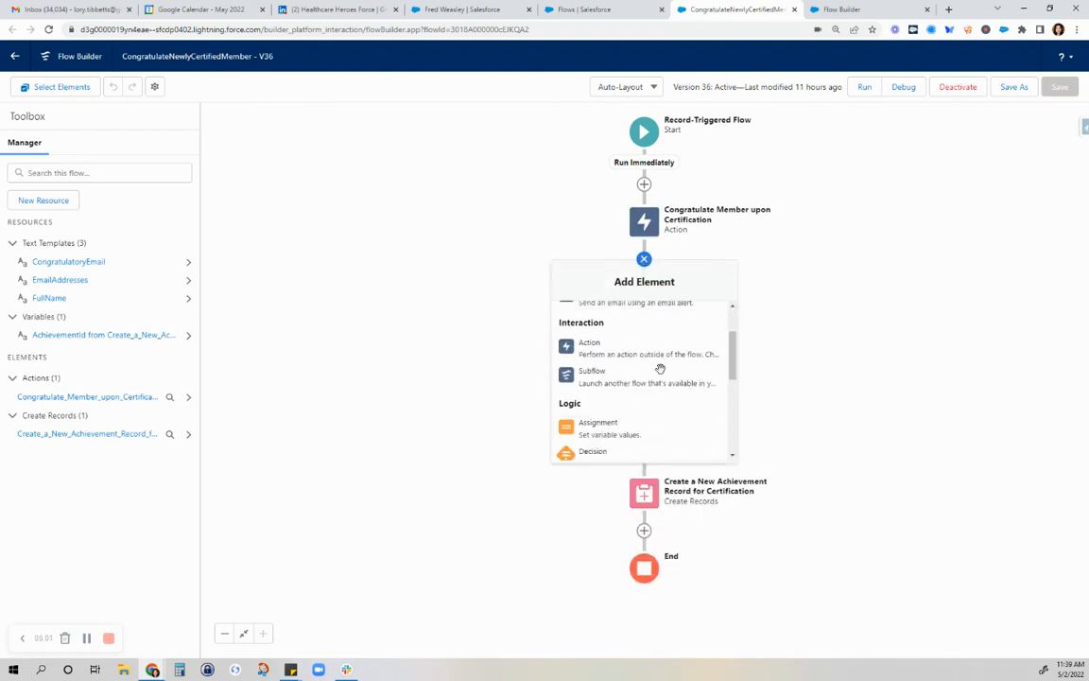
pyautogui.scroll(-1, 661, 372)
pyautogui.scroll(-2, 662, 374)
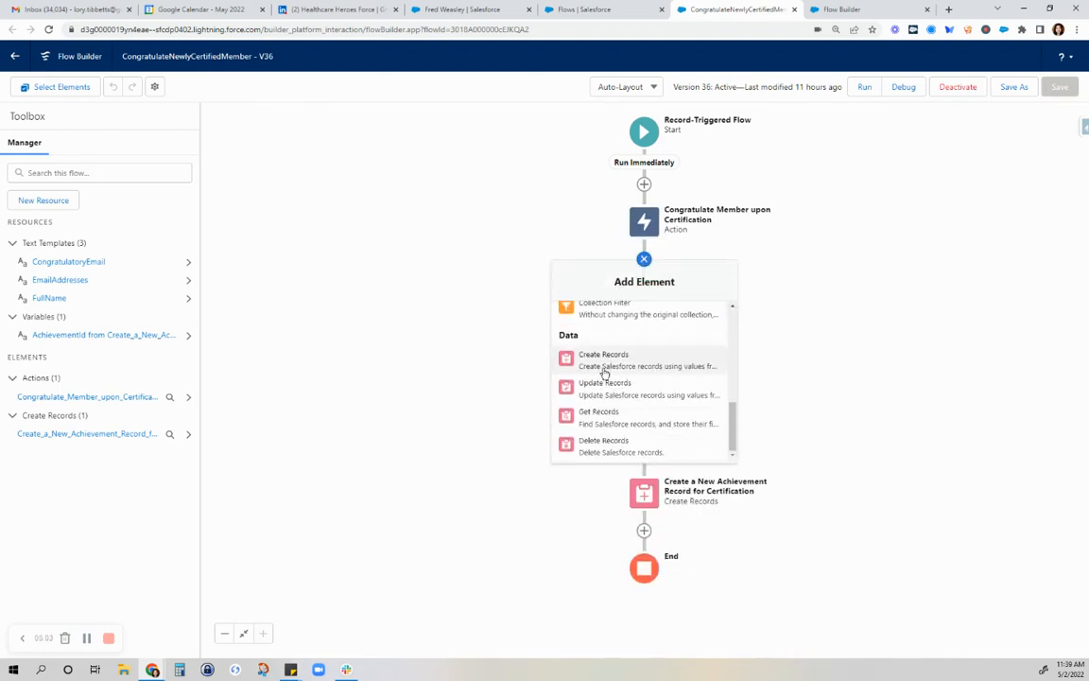
# Review the start trigger, entry conditions and run options of the CongratulateNewlyCertifiedMember flow, leaving them unchanged
pyautogui.click(644, 260)
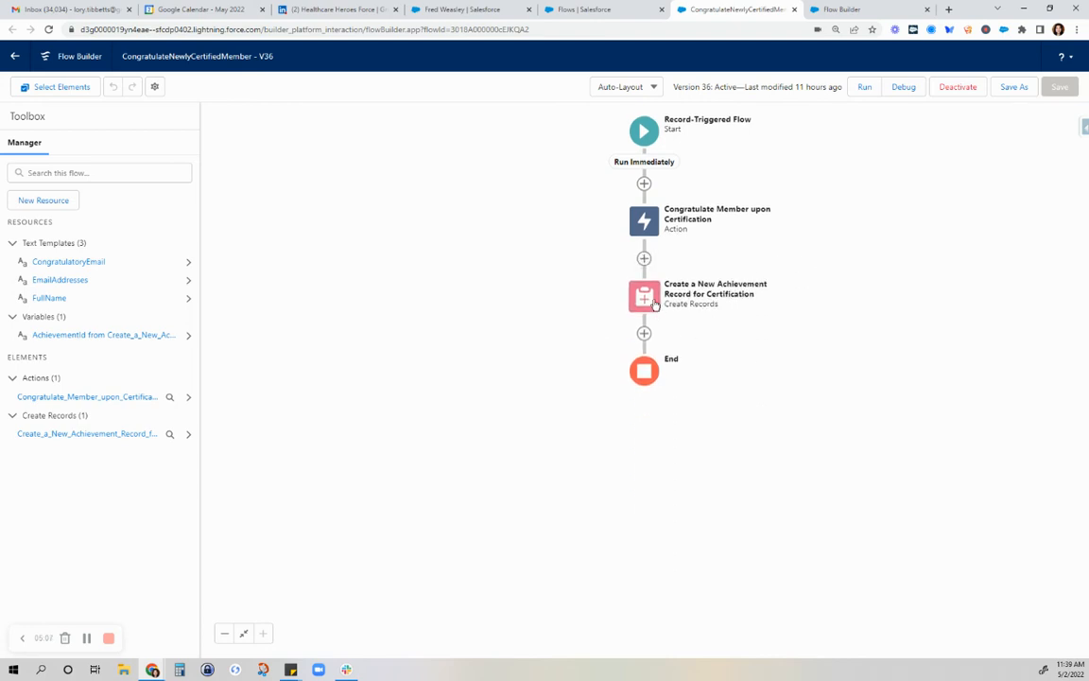
pyautogui.click(653, 303)
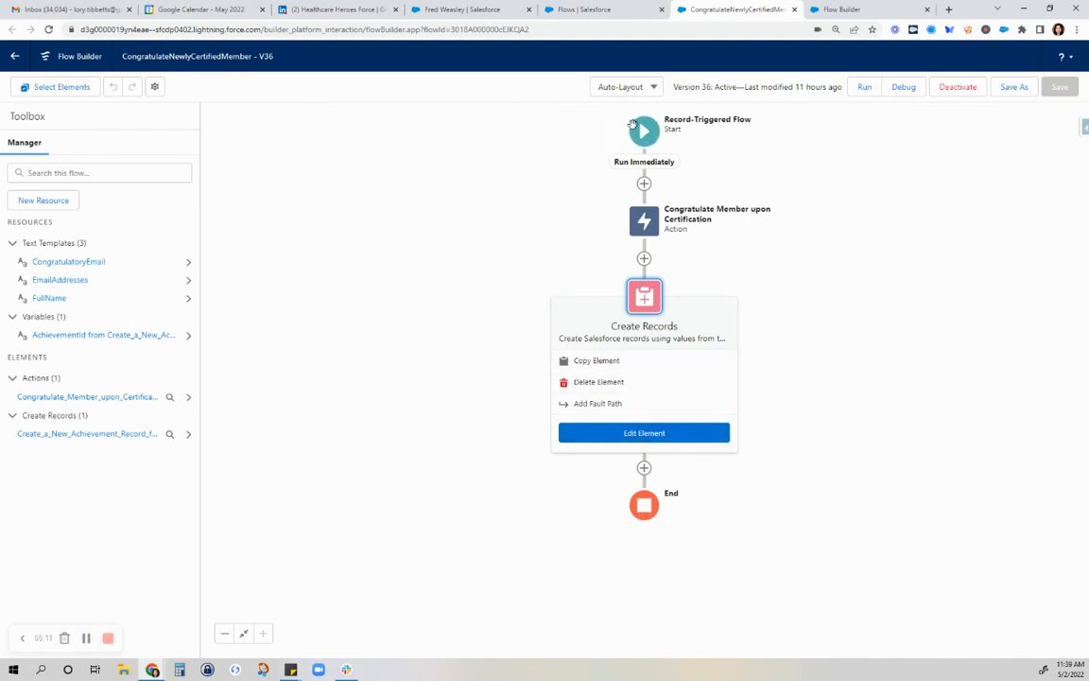
pyautogui.click(646, 132)
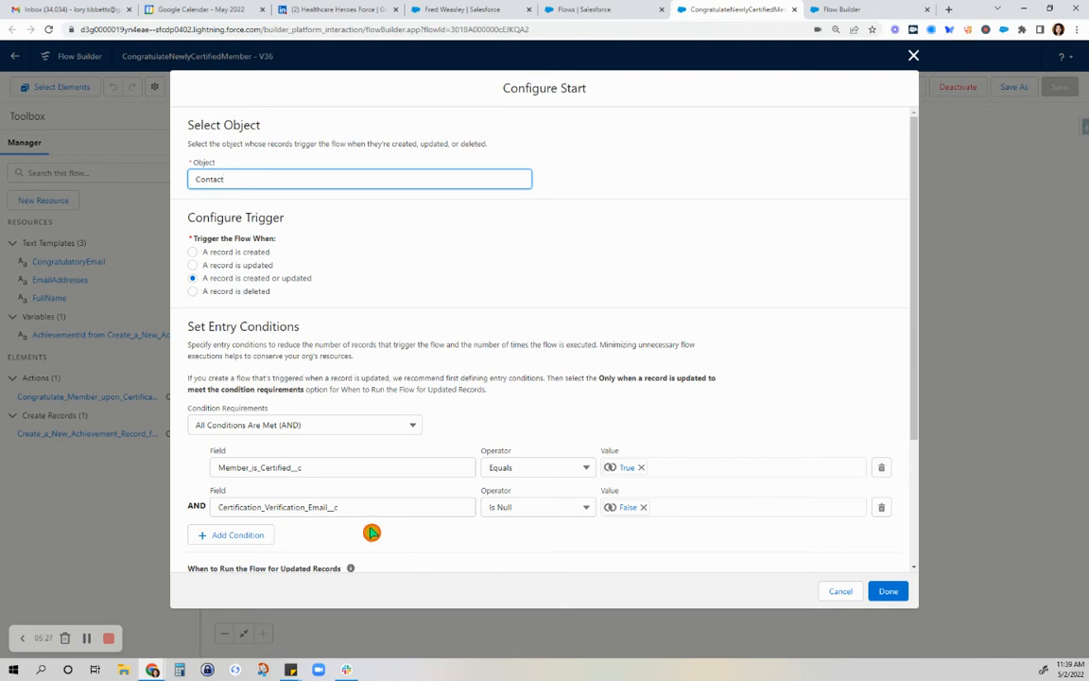
pyautogui.scroll(-2, 735, 452)
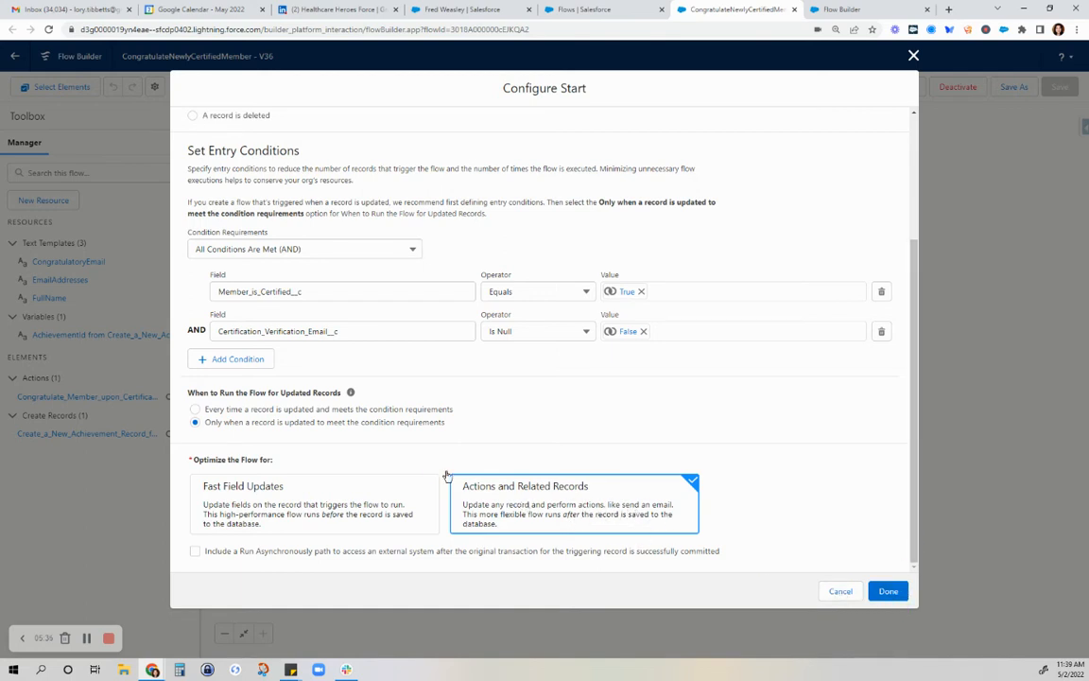
pyautogui.click(839, 590)
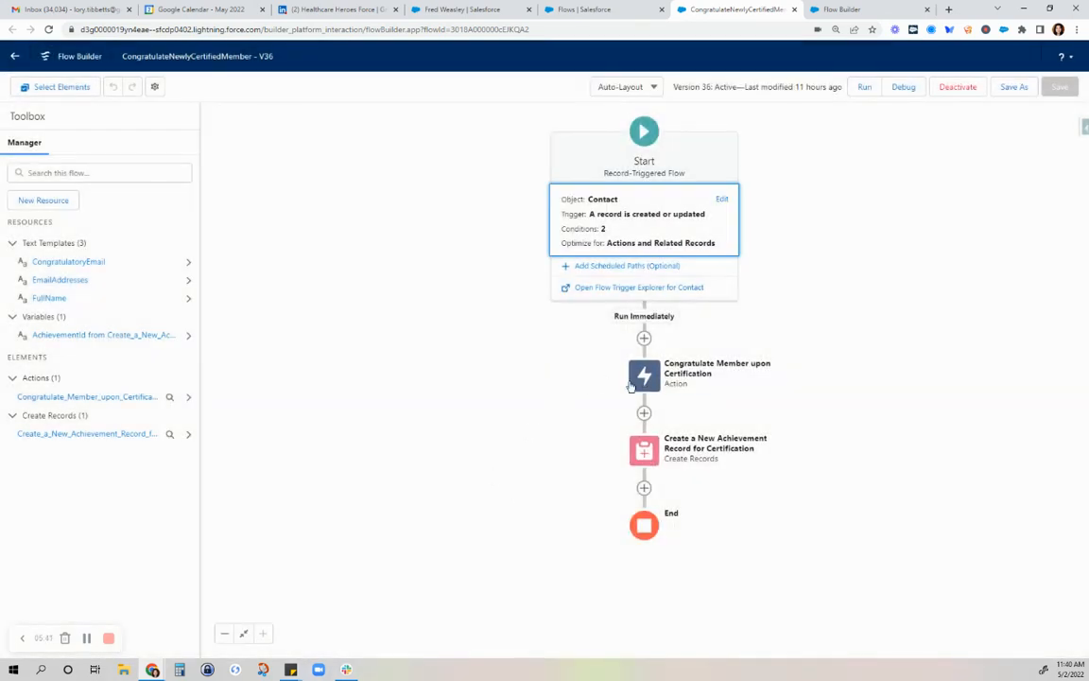
# Review the field values set by the Create a New Achievement Record for Certification element, without editing them
pyautogui.click(649, 459)
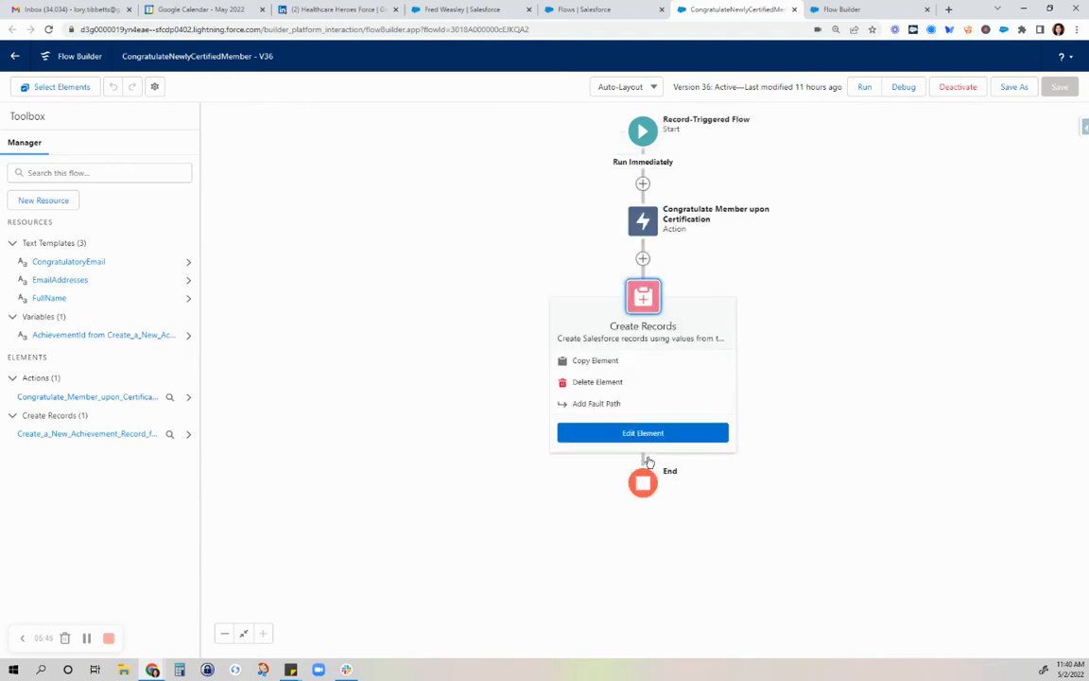
pyautogui.click(643, 432)
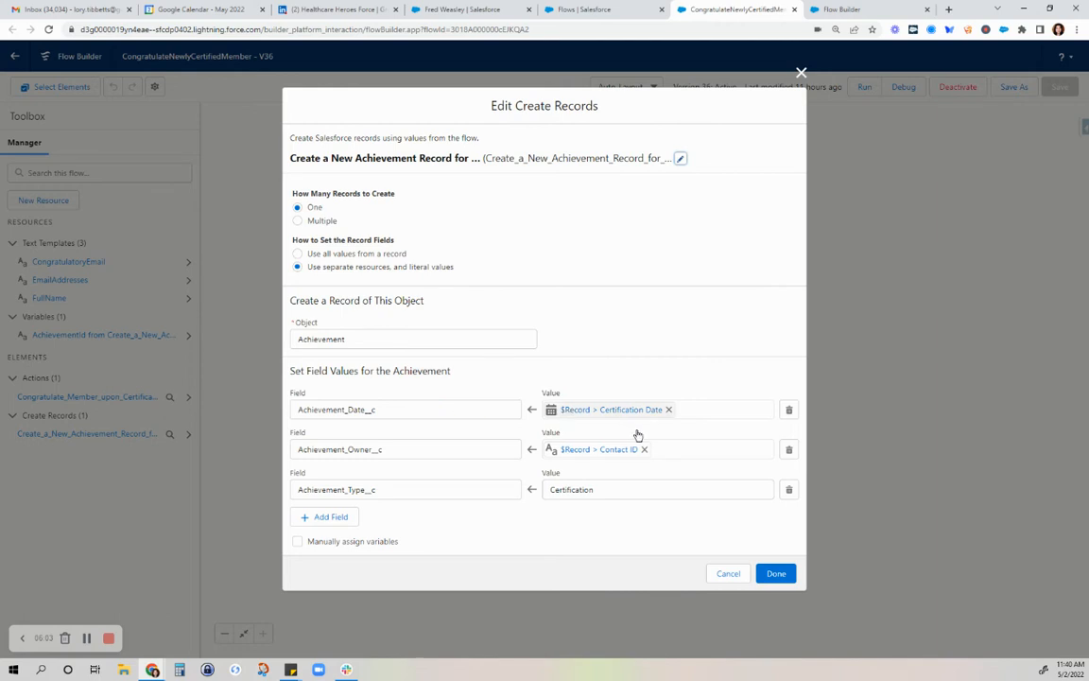
pyautogui.click(440, 403)
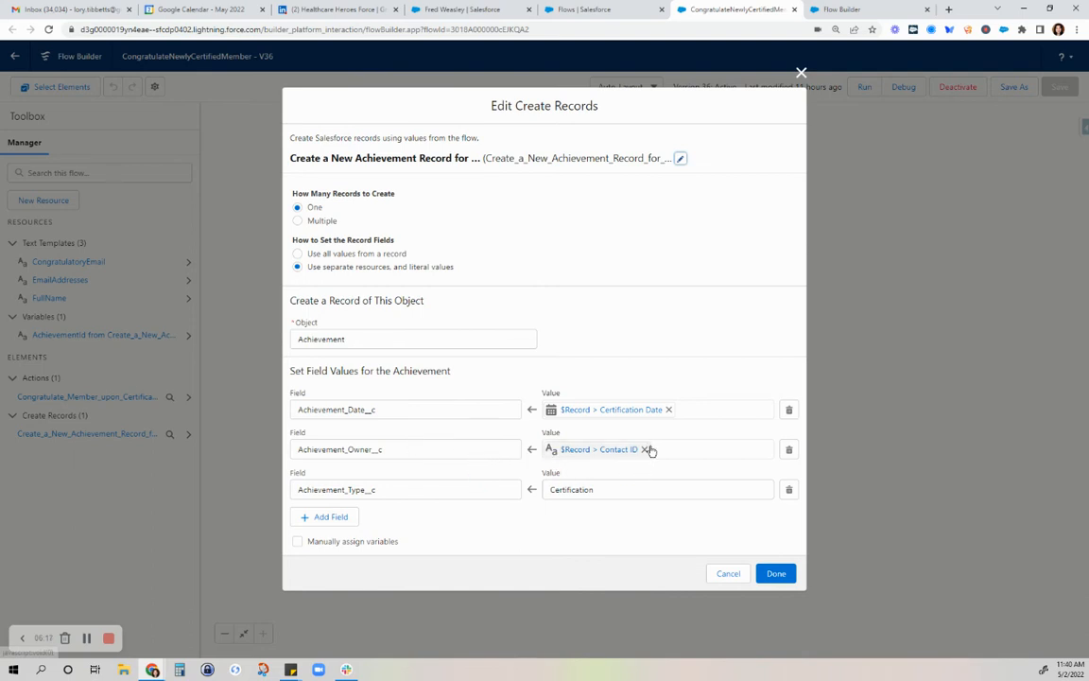
pyautogui.moveTo(655, 465)
pyautogui.mouseDown()
pyautogui.moveTo(666, 460)
pyautogui.moveTo(558, 461)
pyautogui.mouseUp()
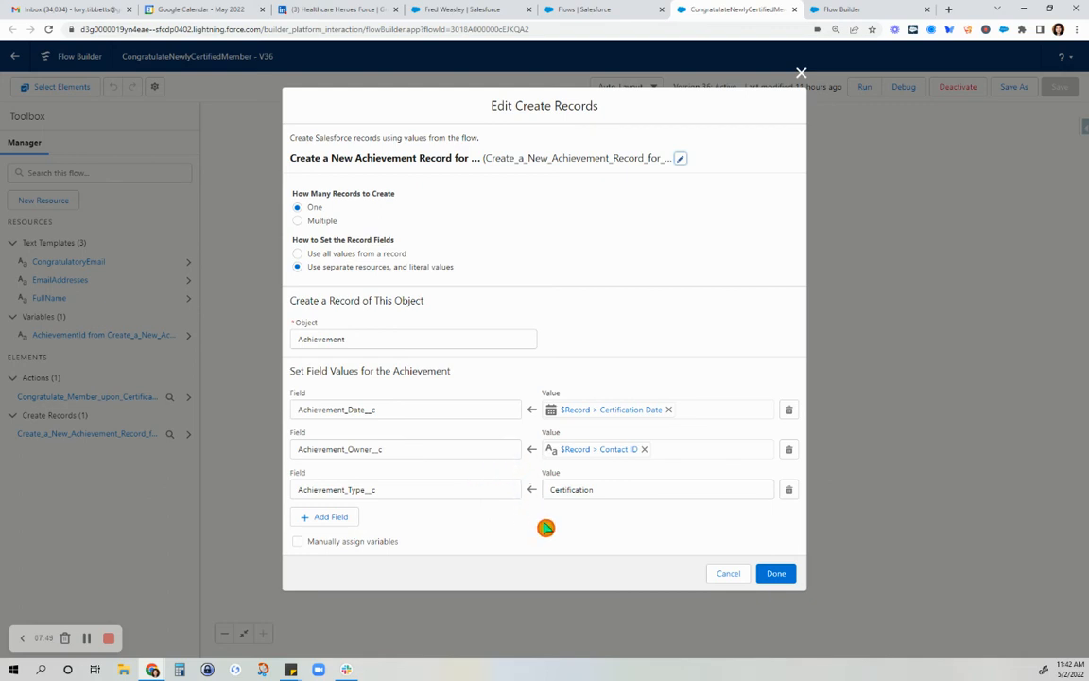
pyautogui.click(729, 573)
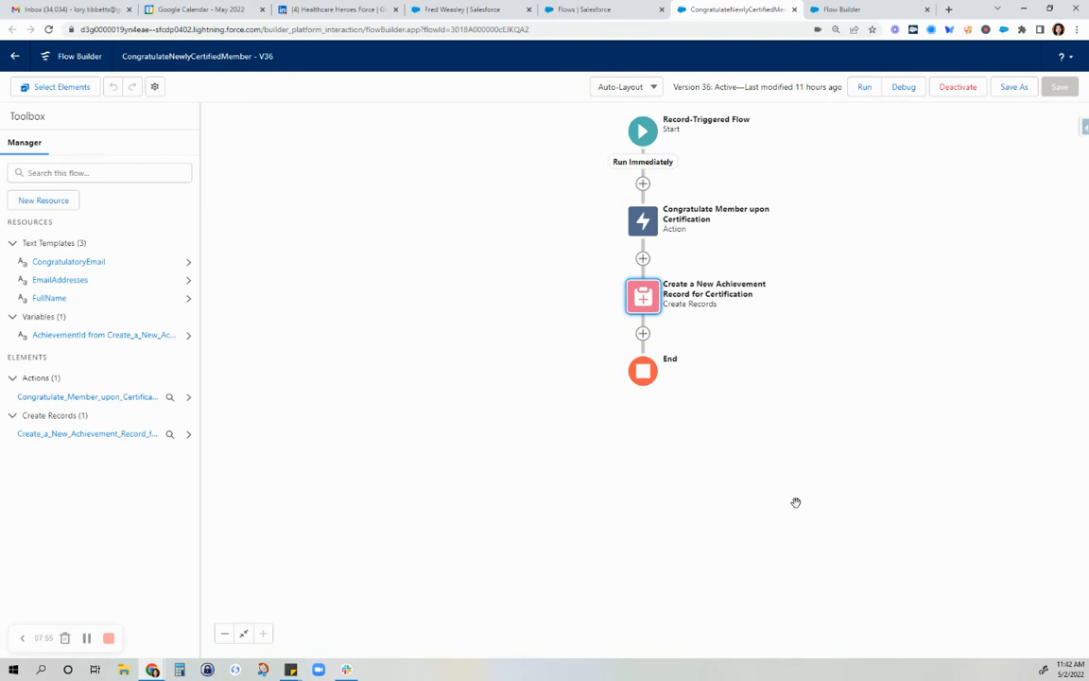
# Switch to the contact record and examine its sign-up date, demographics and study group fields
pyautogui.click(444, 11)
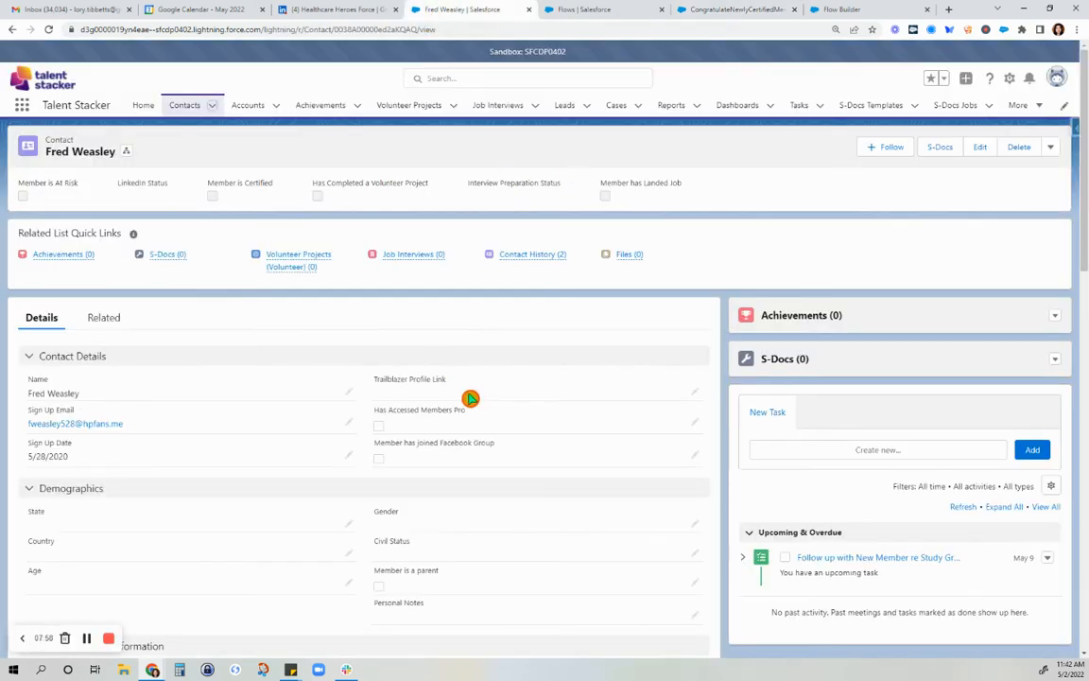
pyautogui.scroll(-2, 268, 421)
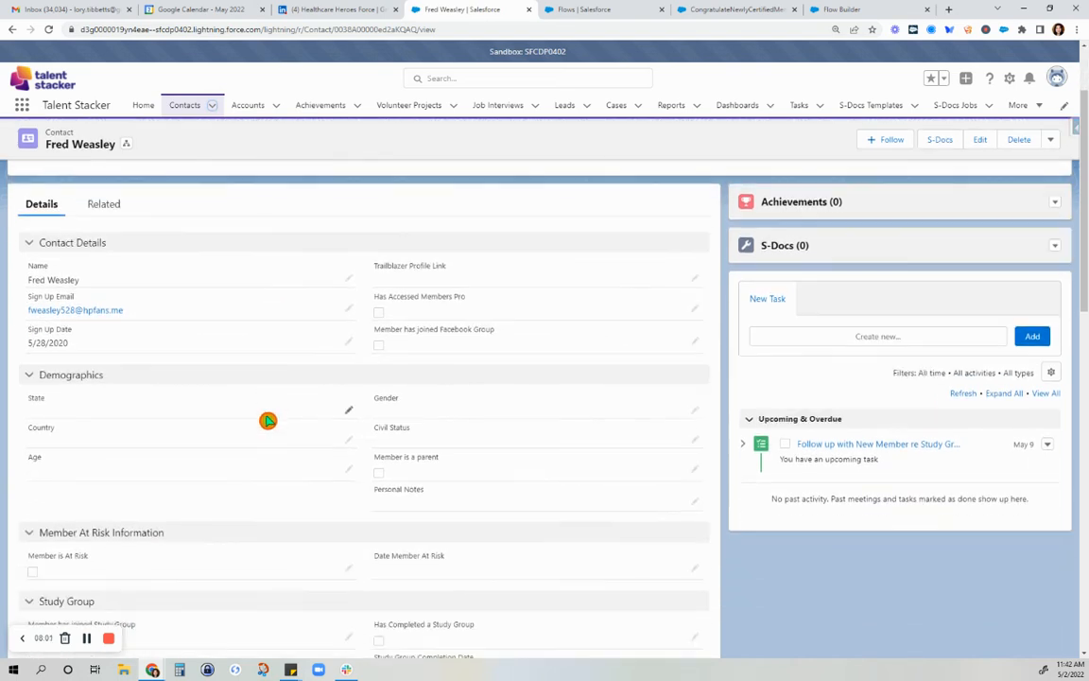
pyautogui.scroll(-2, 269, 418)
pyautogui.click(264, 406)
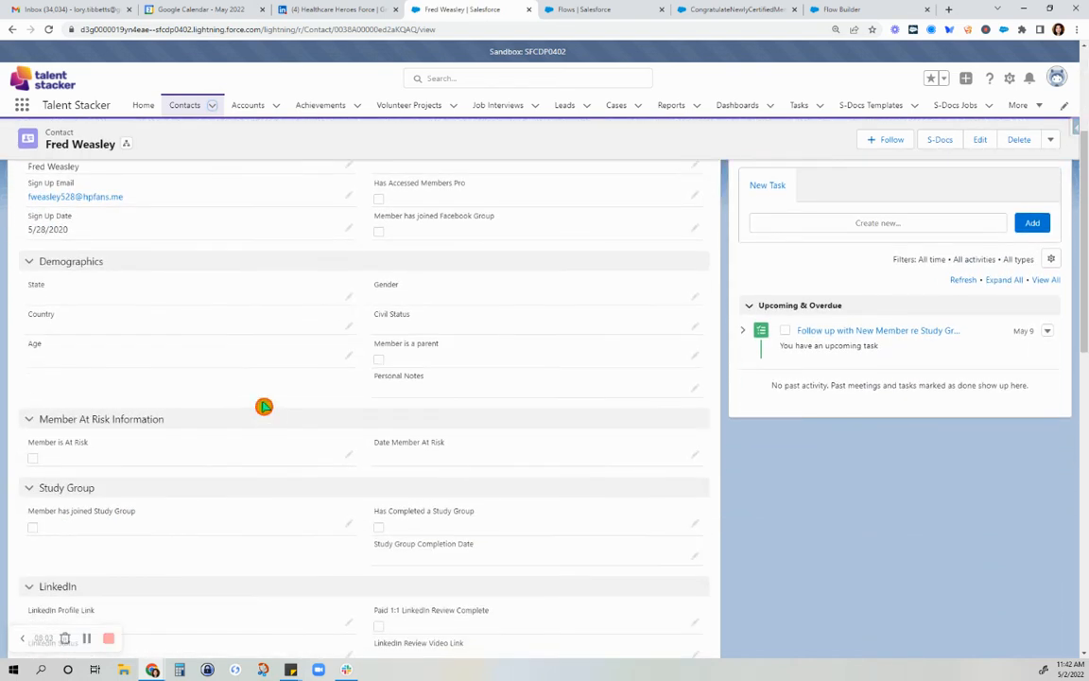
pyautogui.scroll(-1, 277, 392)
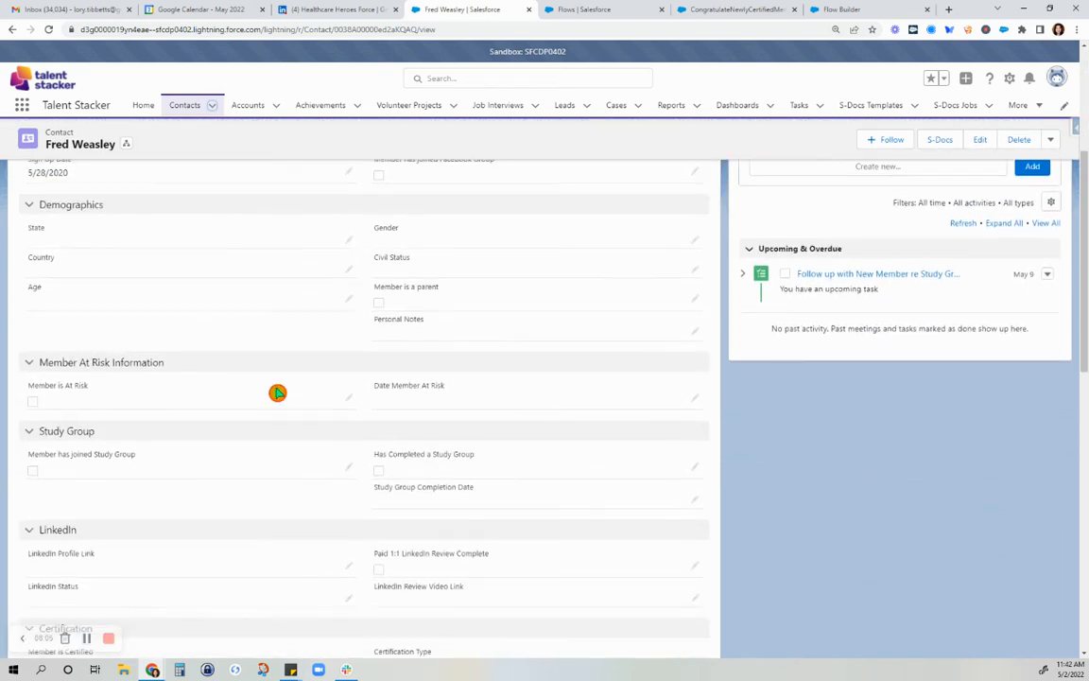
pyautogui.scroll(-1, 277, 391)
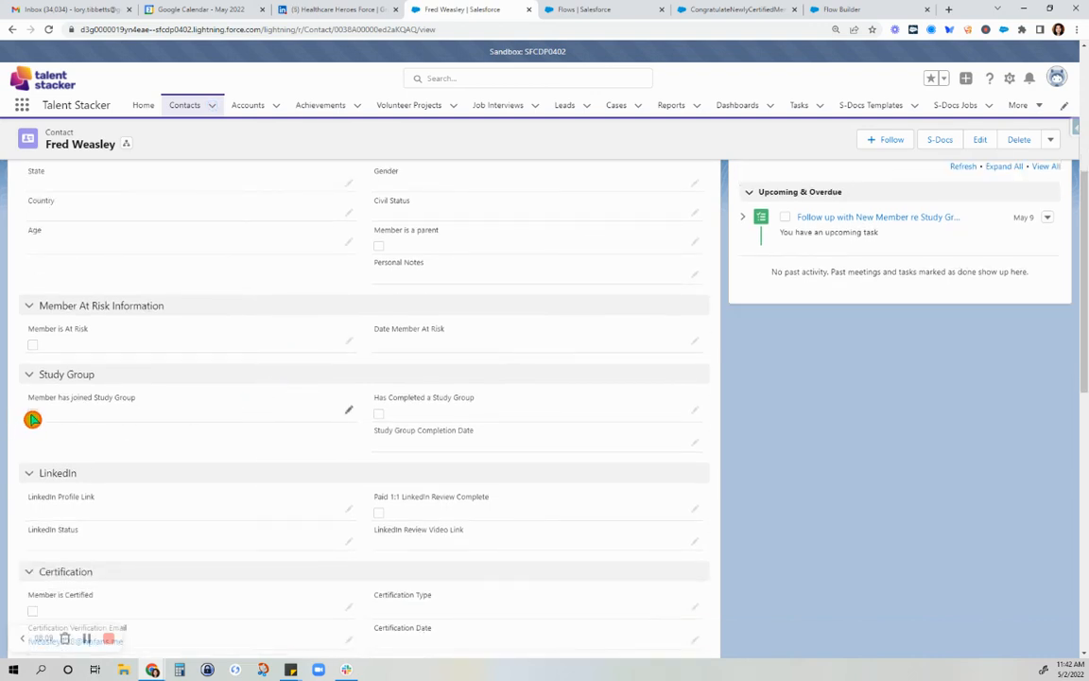
pyautogui.scroll(3, 154, 417)
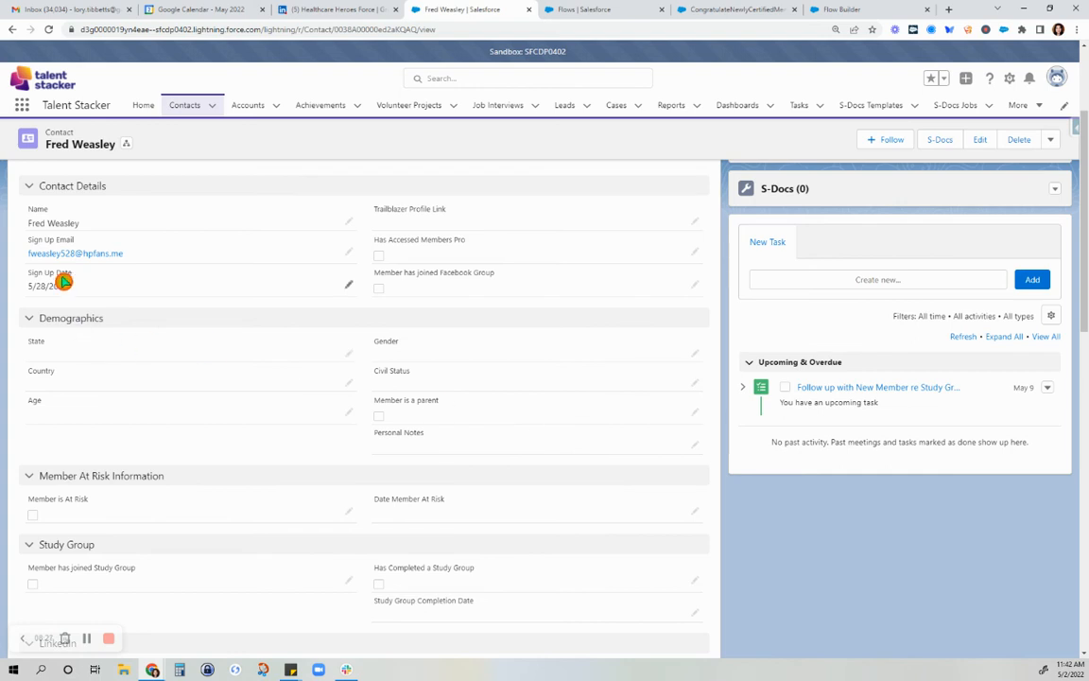
pyautogui.scroll(-1, 567, 429)
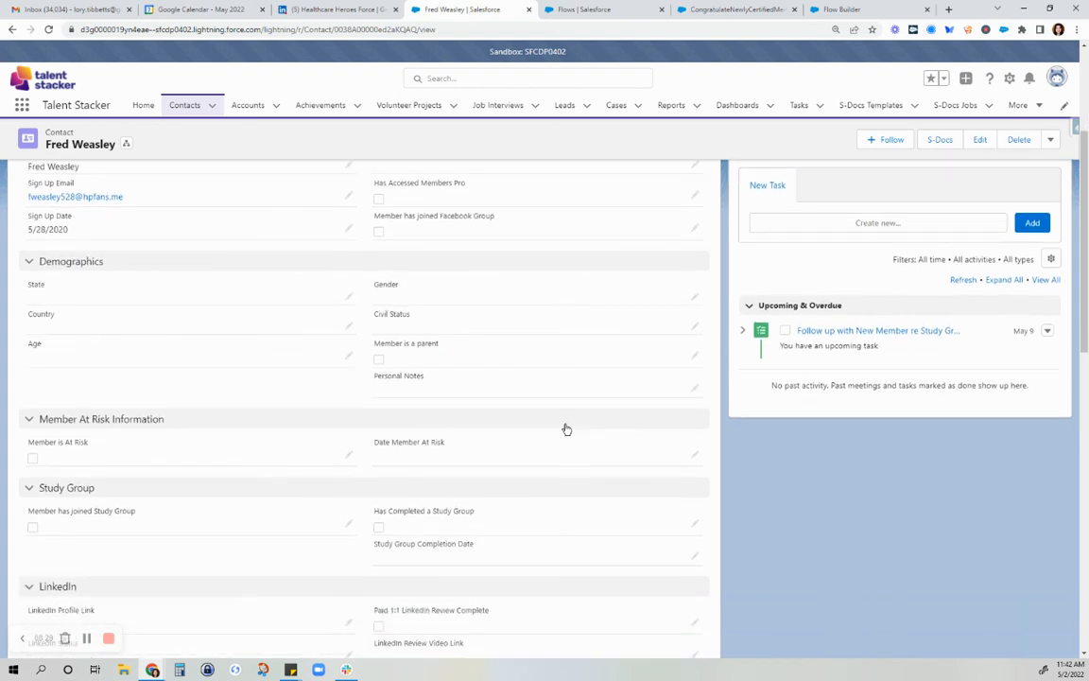
pyautogui.click(74, 230)
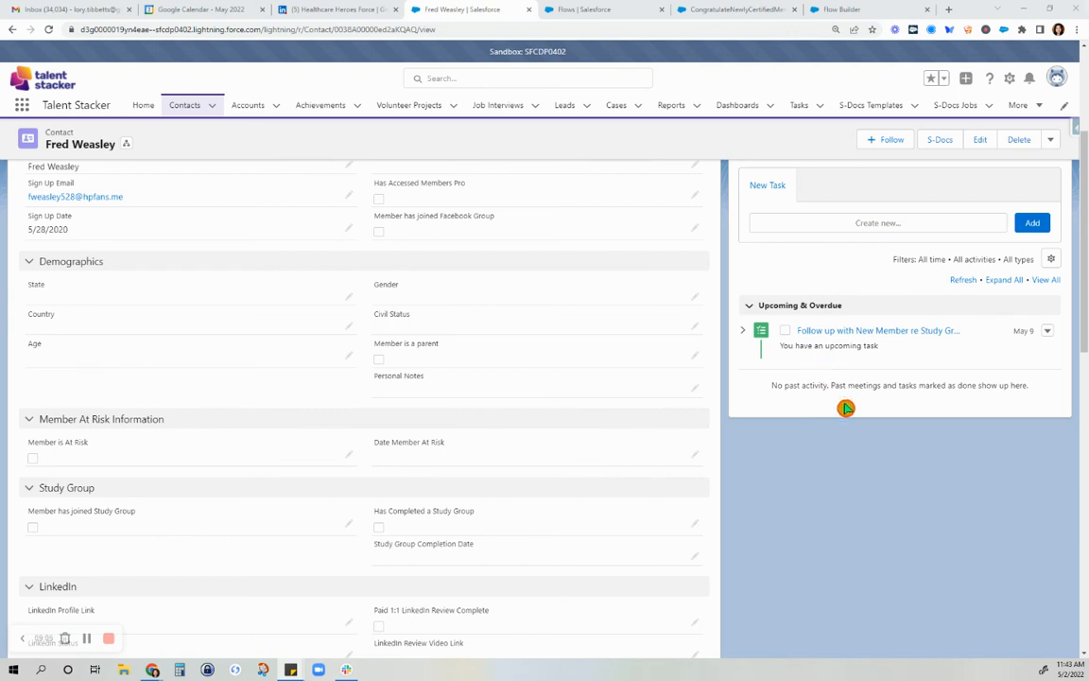
# Examine the contact's Study Group, LinkedIn, Certification and Volunteer Project sections
pyautogui.scroll(-2, 517, 496)
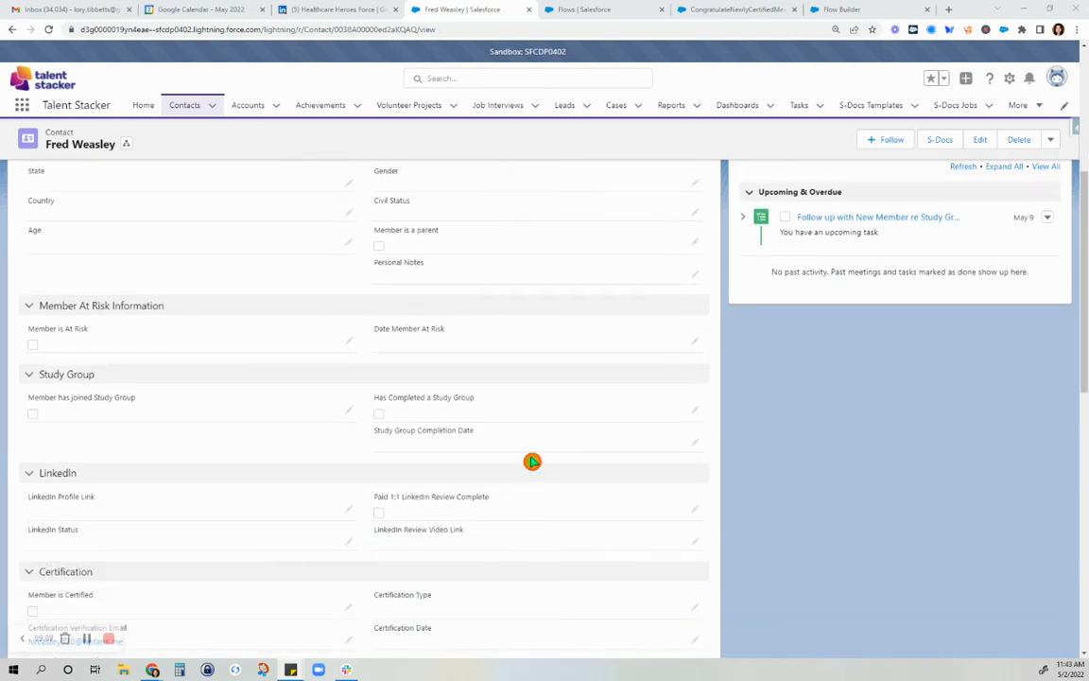
pyautogui.scroll(-3, 509, 371)
pyautogui.scroll(3, 508, 372)
pyautogui.click(244, 408)
pyautogui.scroll(-2, 189, 557)
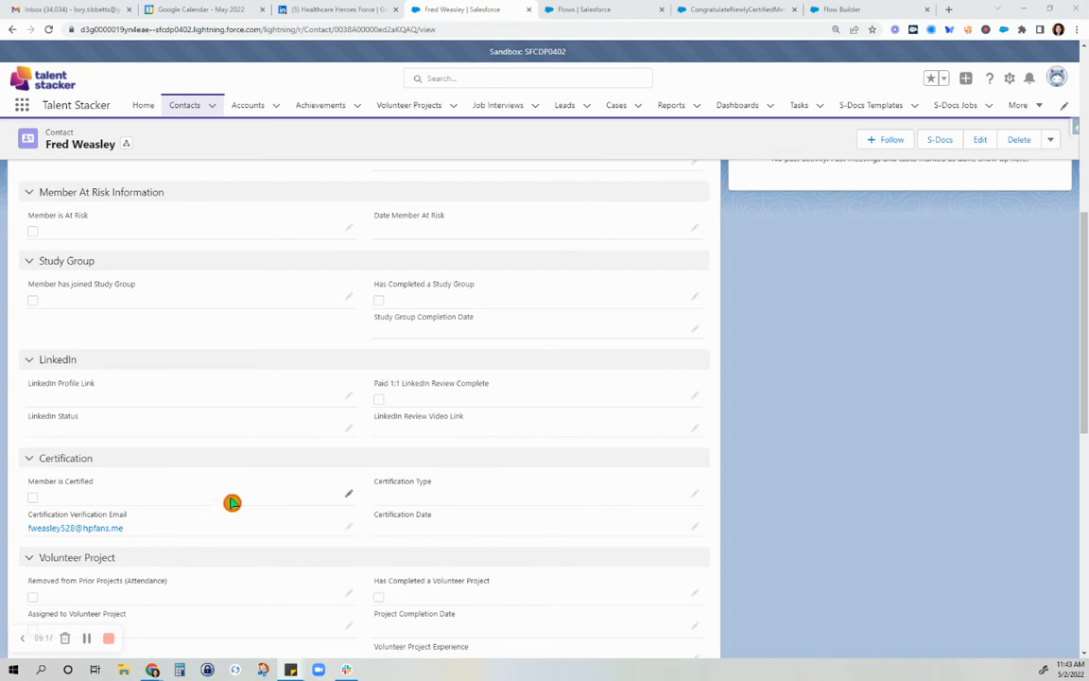
pyautogui.scroll(3, 236, 498)
pyautogui.scroll(-2, 237, 498)
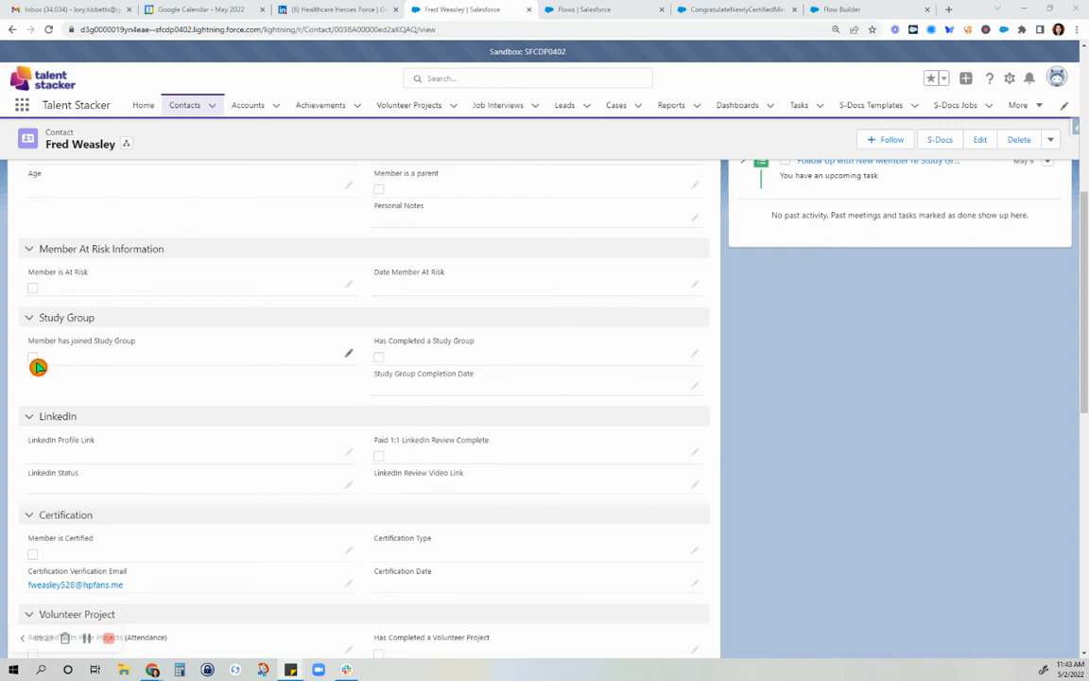
pyautogui.scroll(-3, 38, 367)
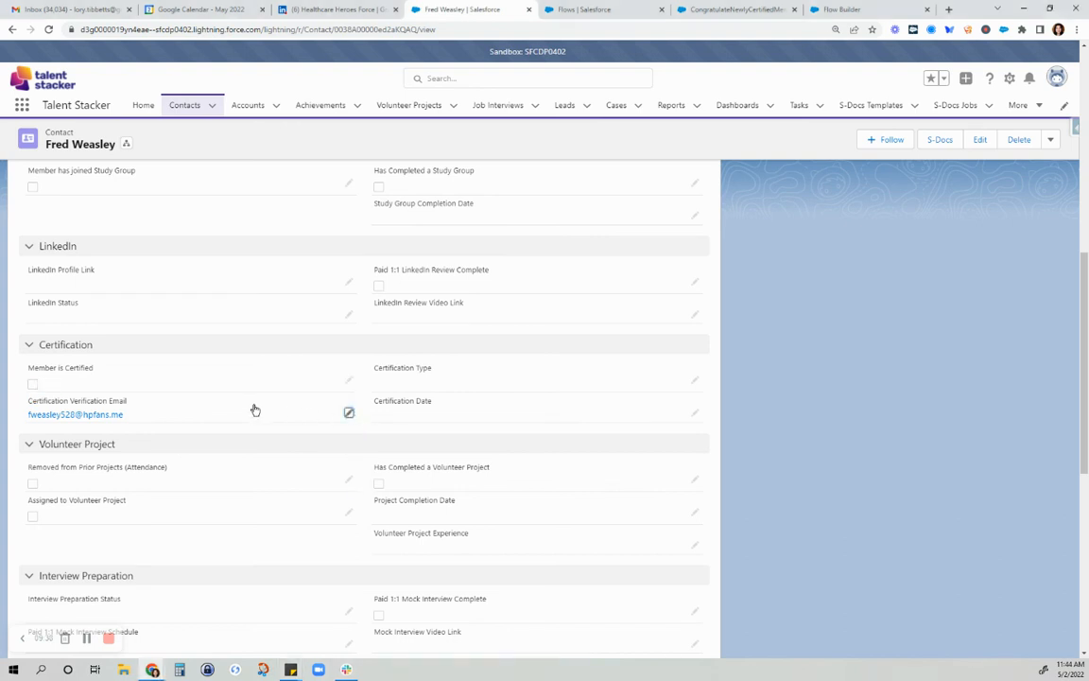
# Try to save the contact with Member is Certified checked and the Certification Verification Email cleared
pyautogui.doubleClick(318, 414)
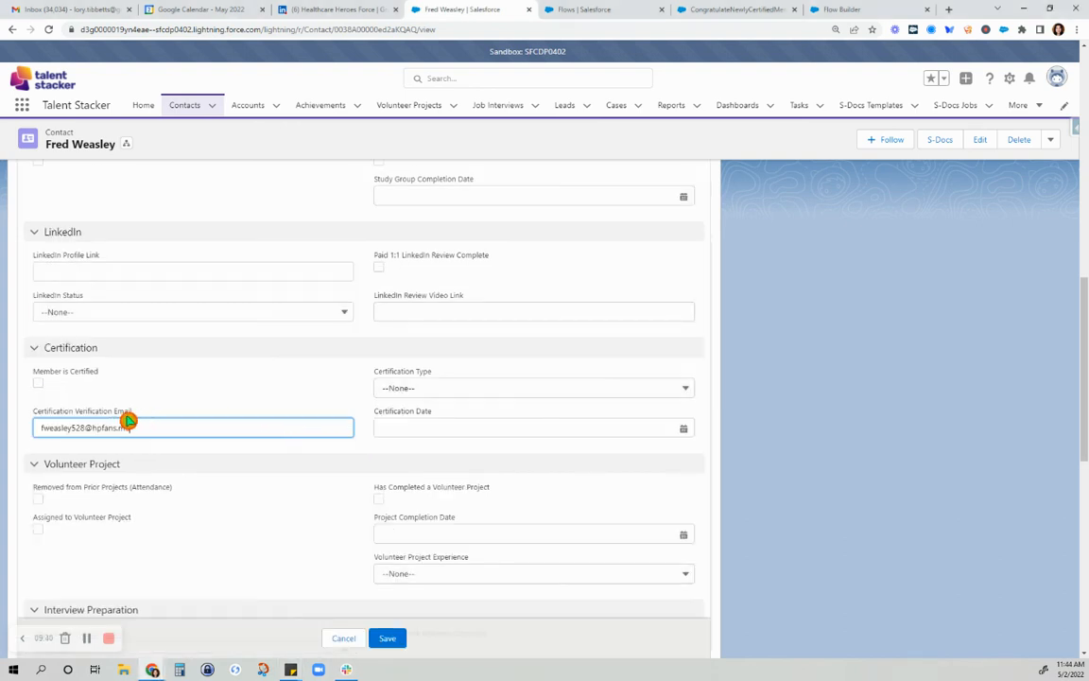
pyautogui.moveTo(126, 422); pyautogui.dragTo(3, 426)
pyautogui.hotkey('ctrl', 'c')
pyautogui.press('BackSpace')
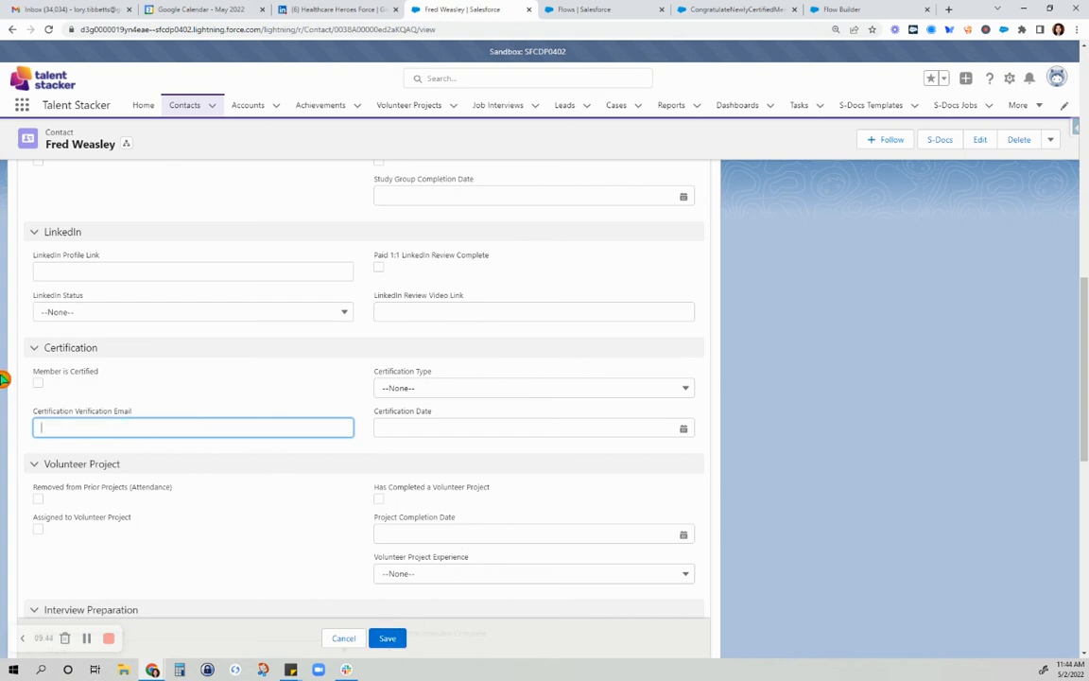
pyautogui.click(38, 383)
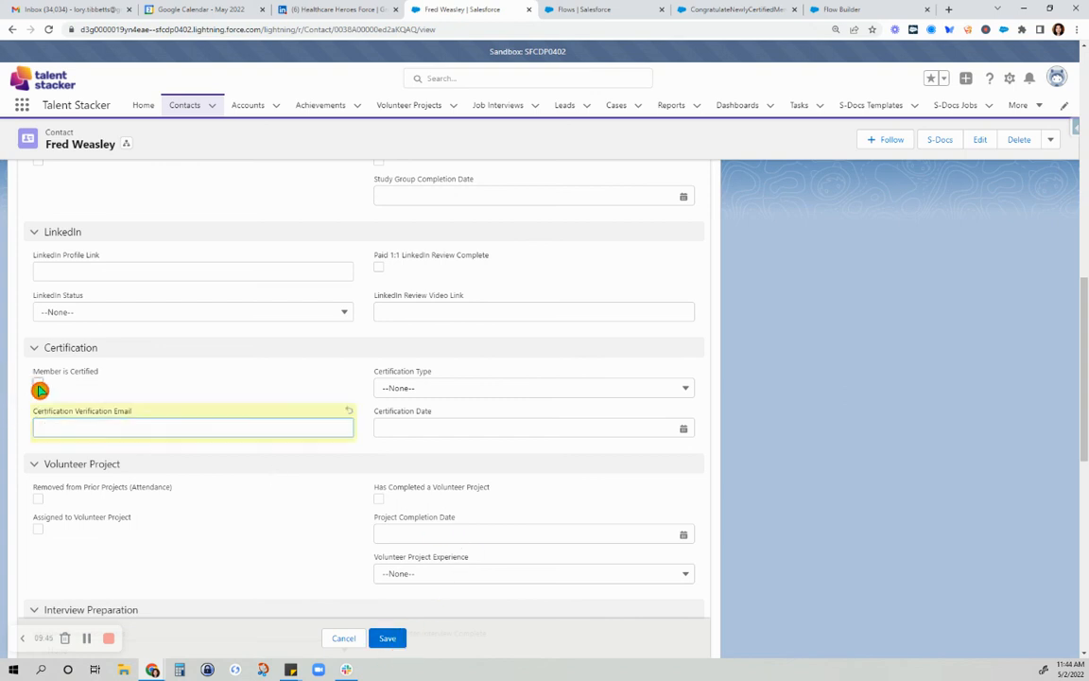
pyautogui.click(382, 637)
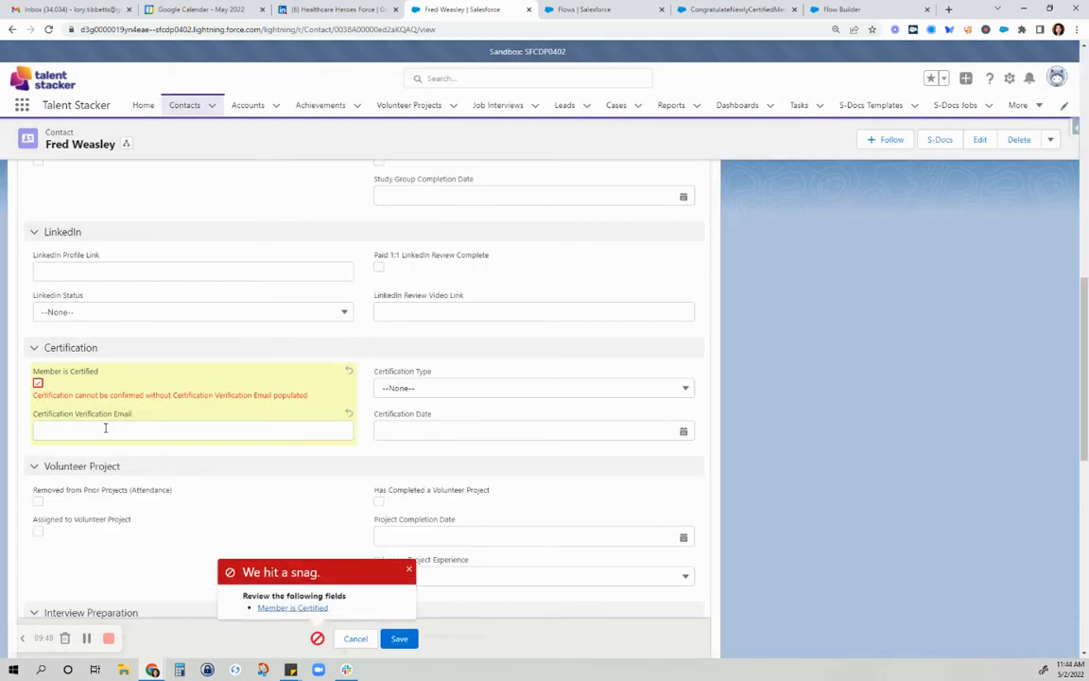
# Fill the contact's e-mail address back into the Certification Verification Email field
pyautogui.click(105, 427)
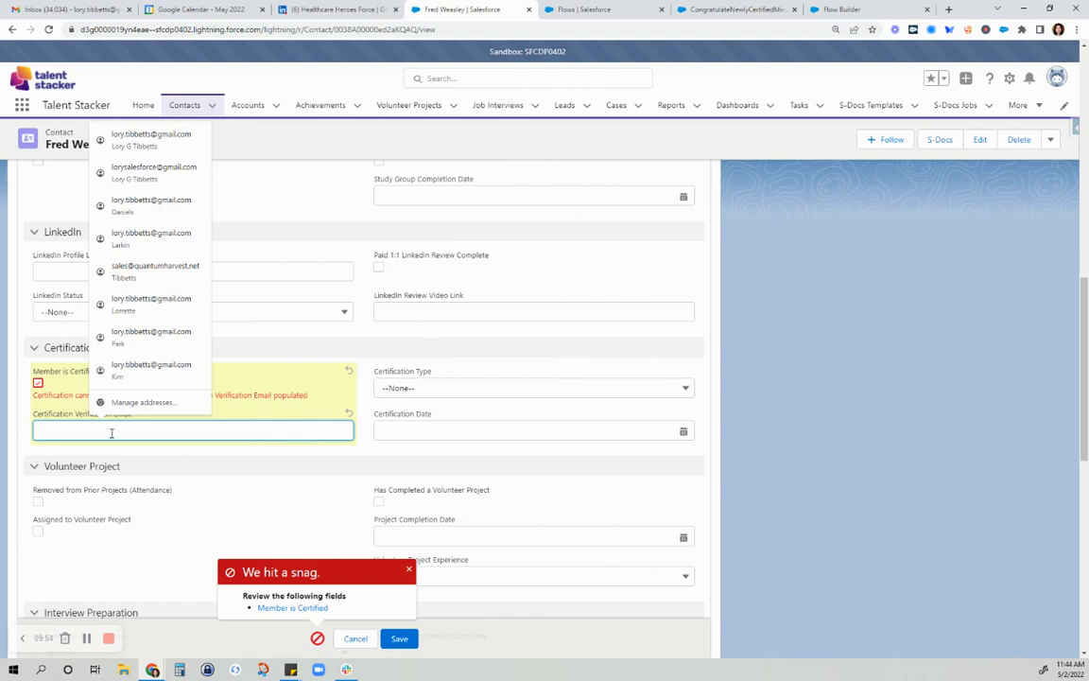
pyautogui.click(60, 390)
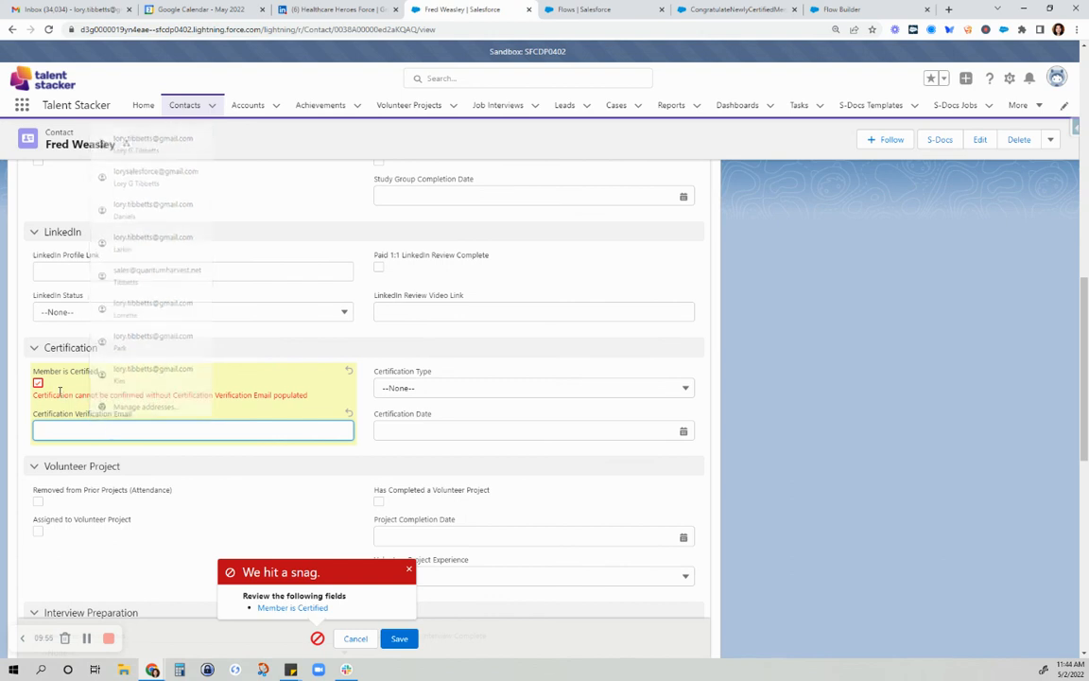
pyautogui.click(83, 435)
pyautogui.hotkey('ctrl', 'v')
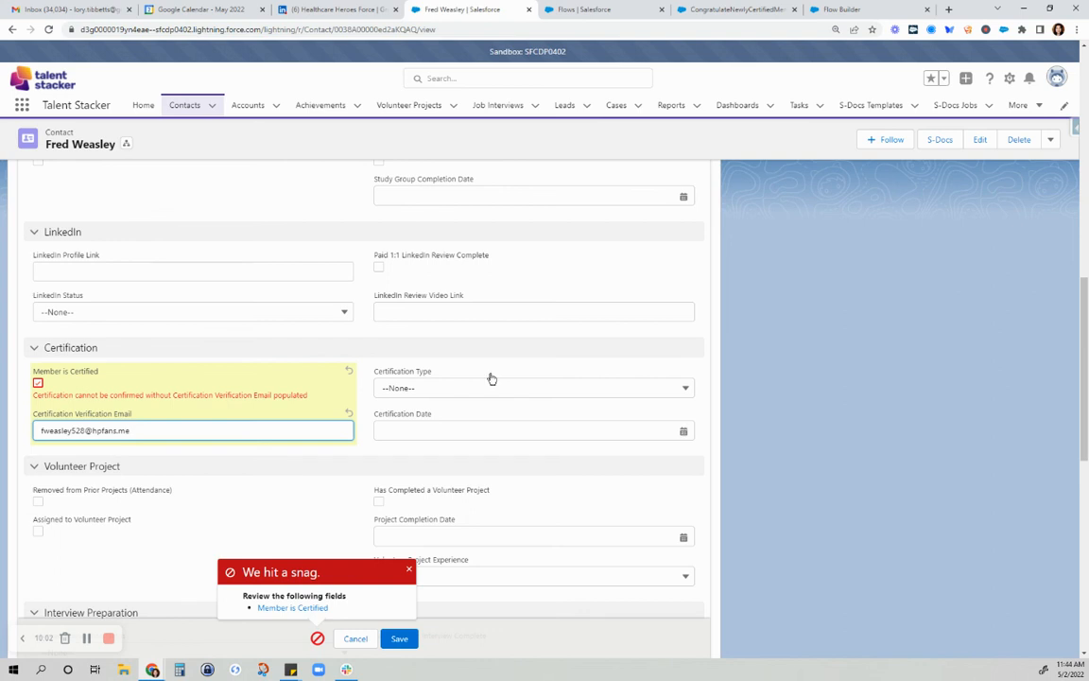
# Check the contact's sign-up date, enter 9/1/2020 as the Study Group Completion Date and clear it again
pyautogui.scroll(7, 439, 359)
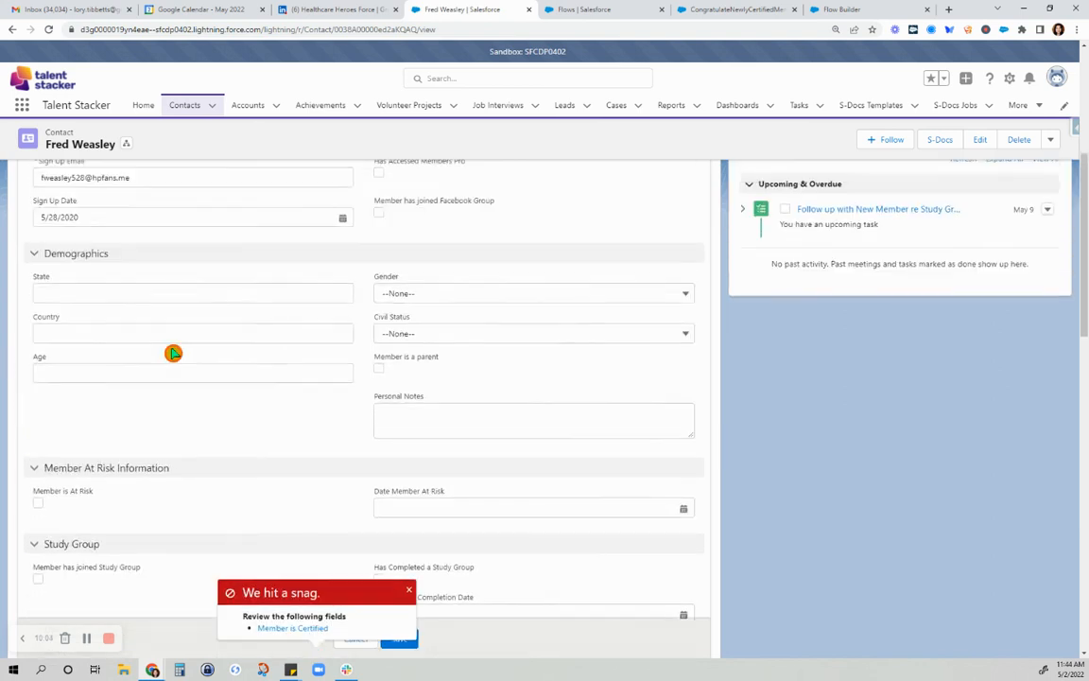
pyautogui.scroll(2, 173, 352)
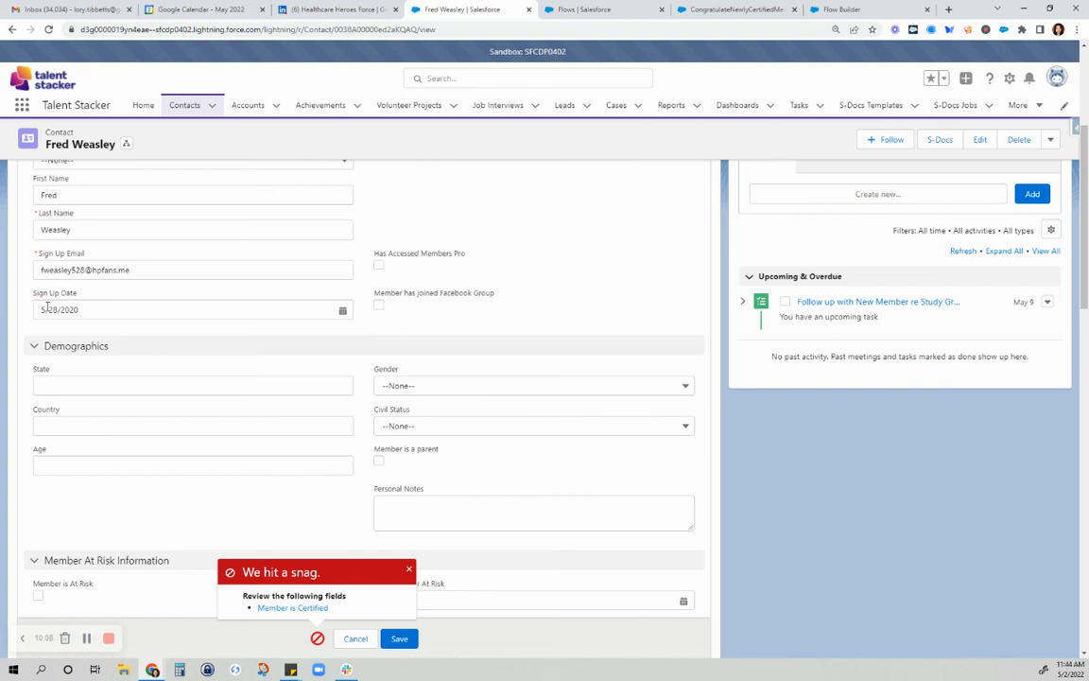
pyautogui.scroll(-2, 422, 473)
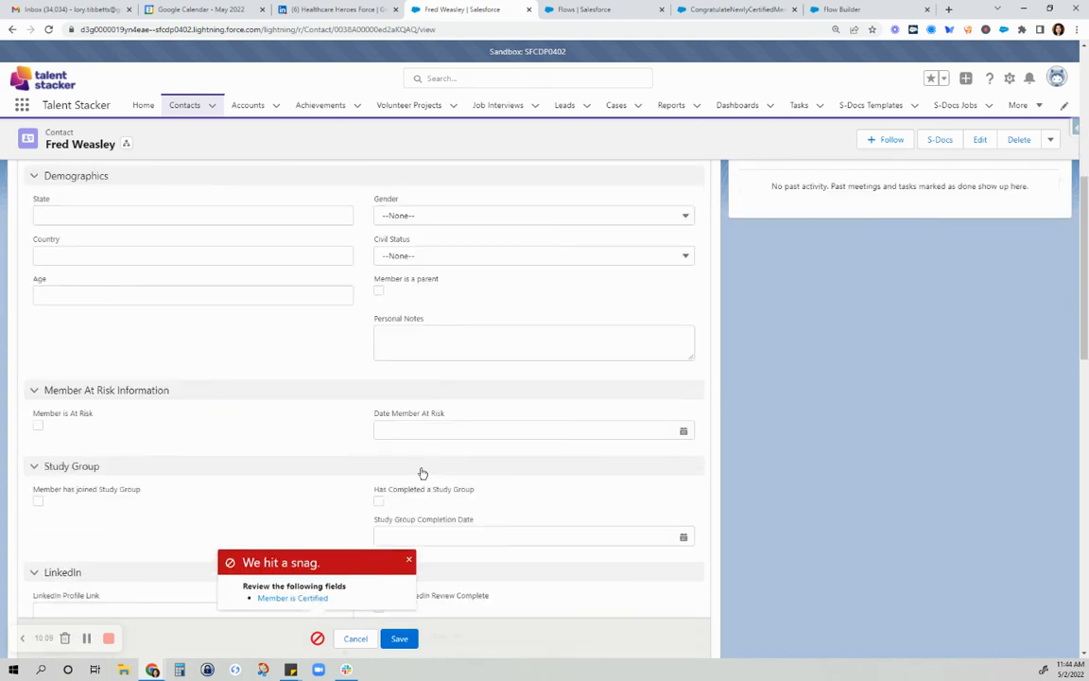
pyautogui.click(513, 530)
pyautogui.write('9/1/2020')
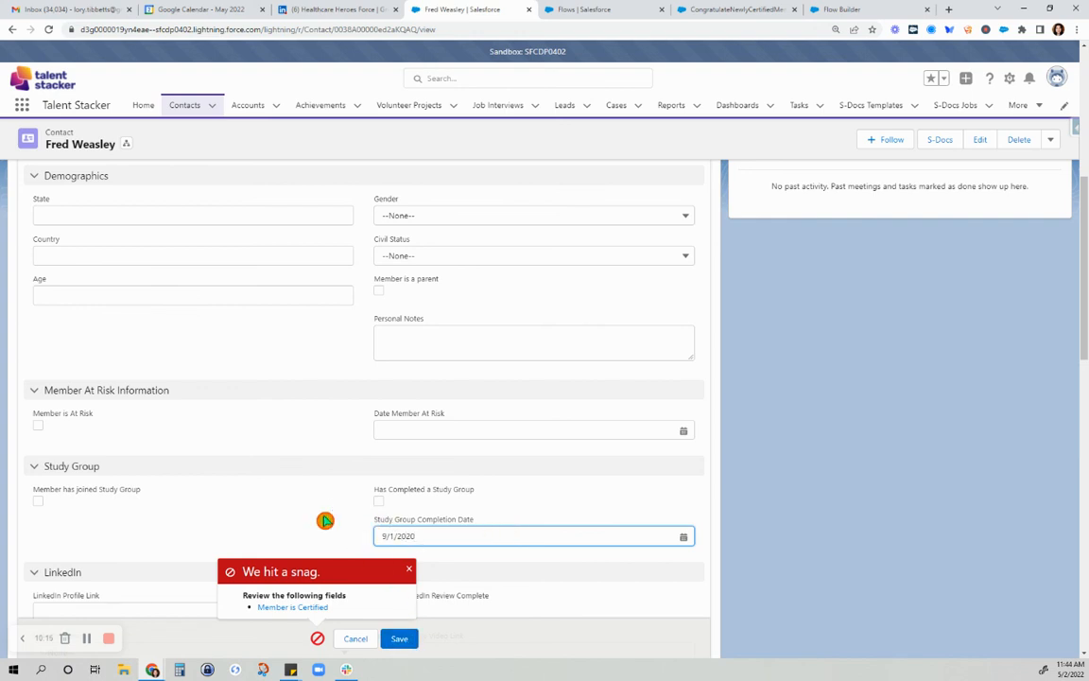
pyautogui.moveTo(433, 537); pyautogui.dragTo(306, 532)
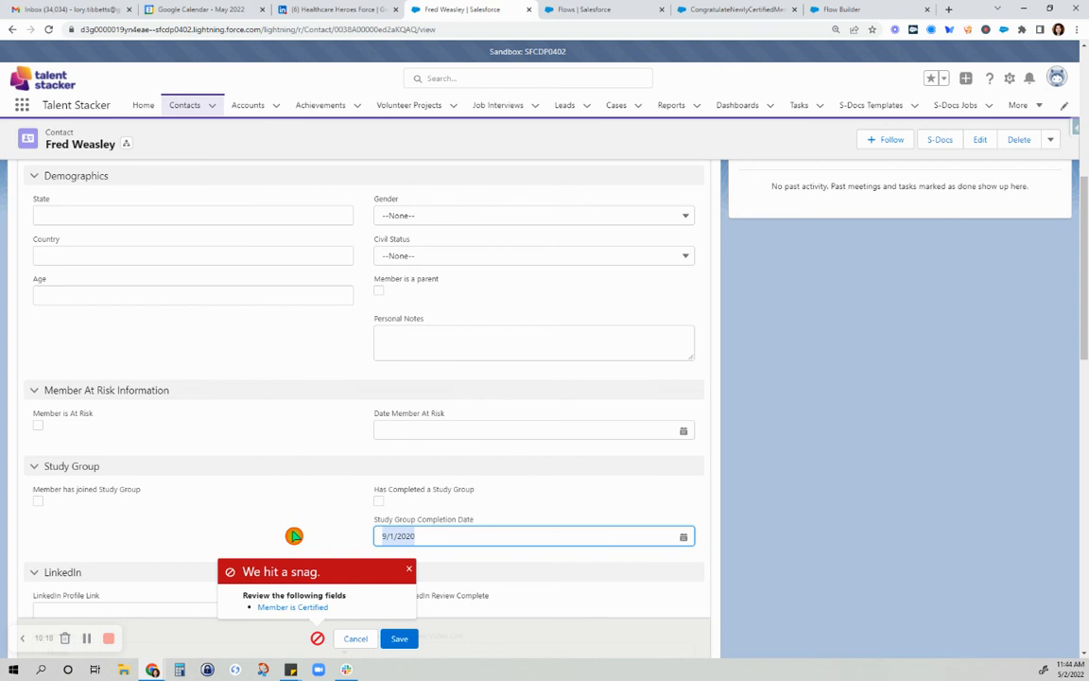
pyautogui.press('BackSpace')
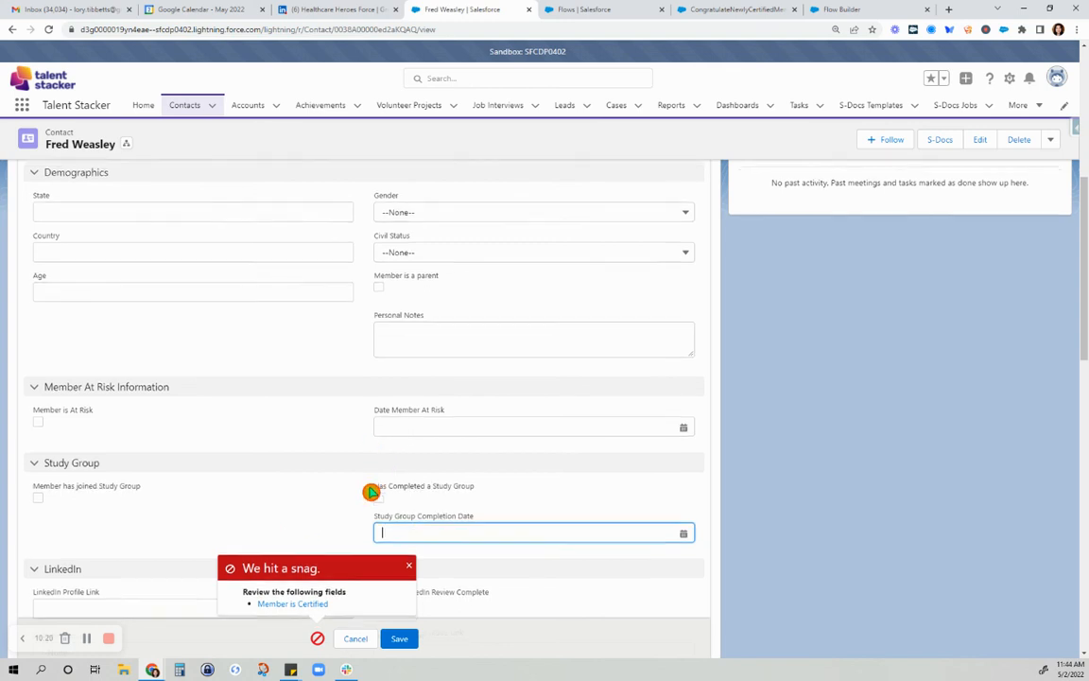
# Set the contact's Certification Date to 9/1/2020 and Certification Type to Administrator, and save the record
pyautogui.scroll(-2, 372, 487)
pyautogui.click(455, 598)
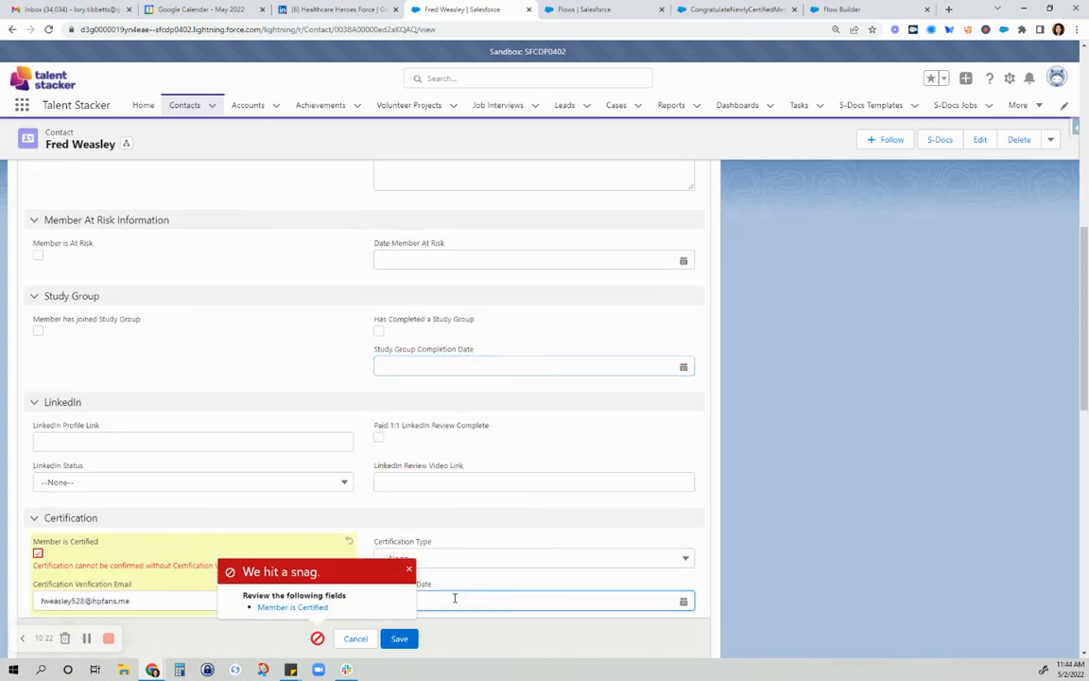
pyautogui.click(486, 556)
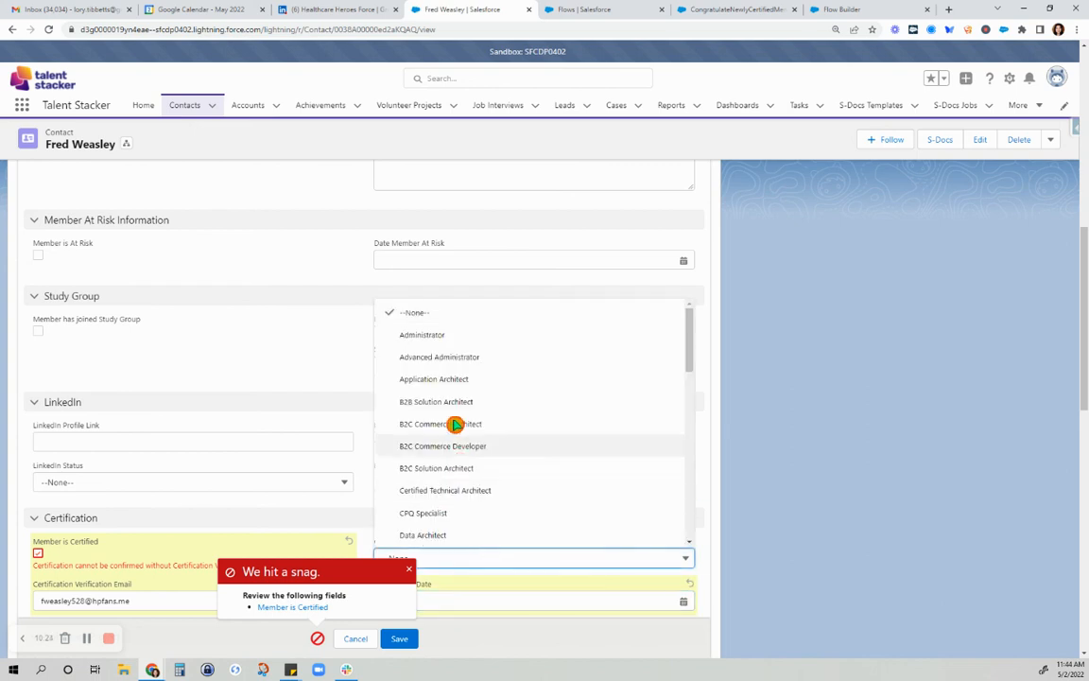
pyautogui.click(458, 339)
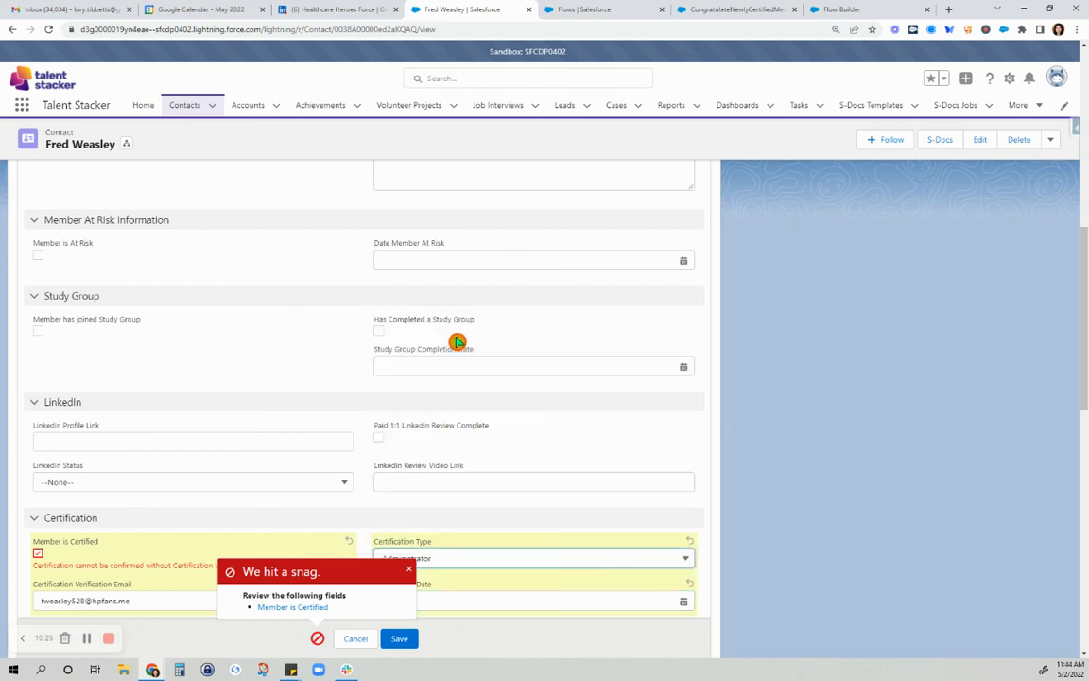
pyautogui.click(401, 638)
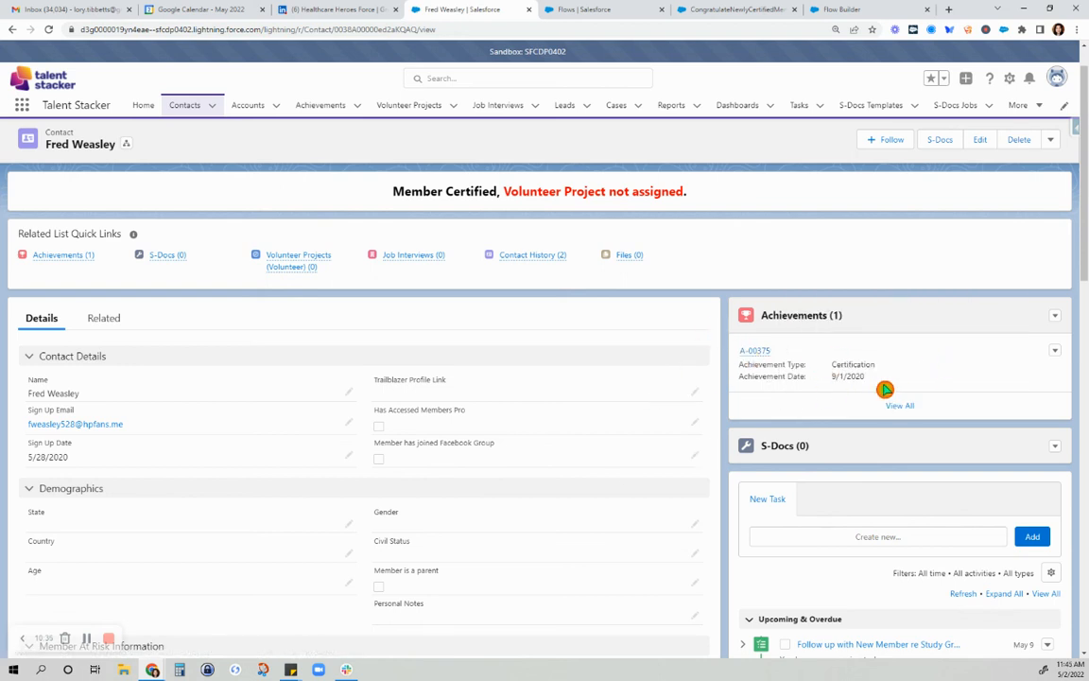
# Review the saved contact's Certification and Volunteer Project sections, the Achievements list and the member status at the head of the record
pyautogui.scroll(-7, 780, 396)
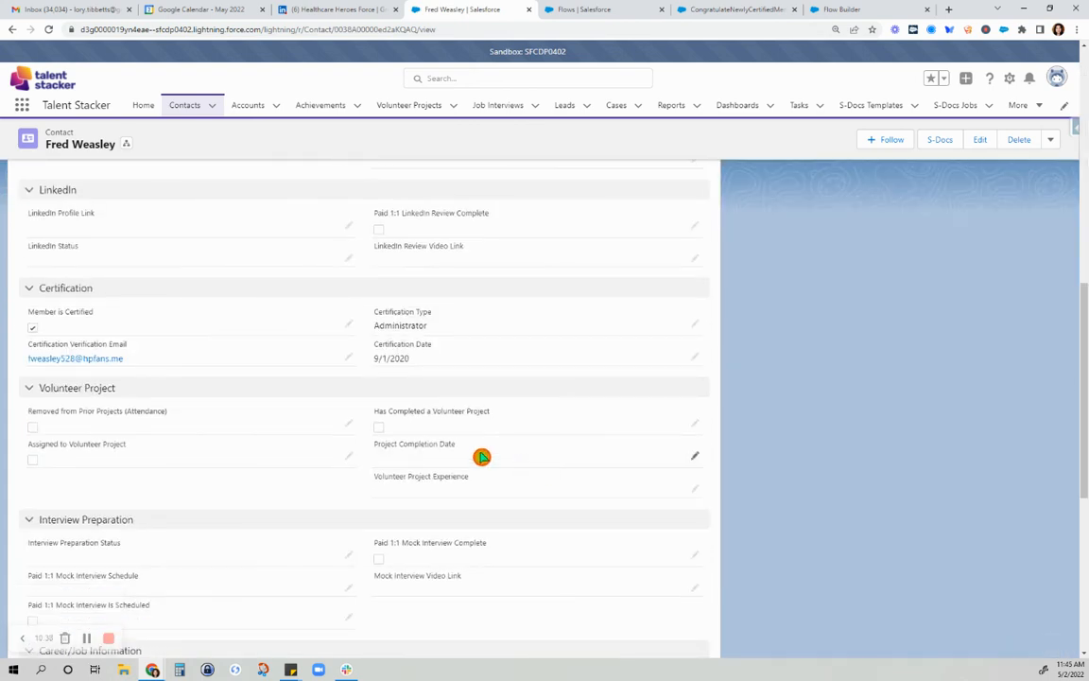
pyautogui.scroll(-4, 503, 404)
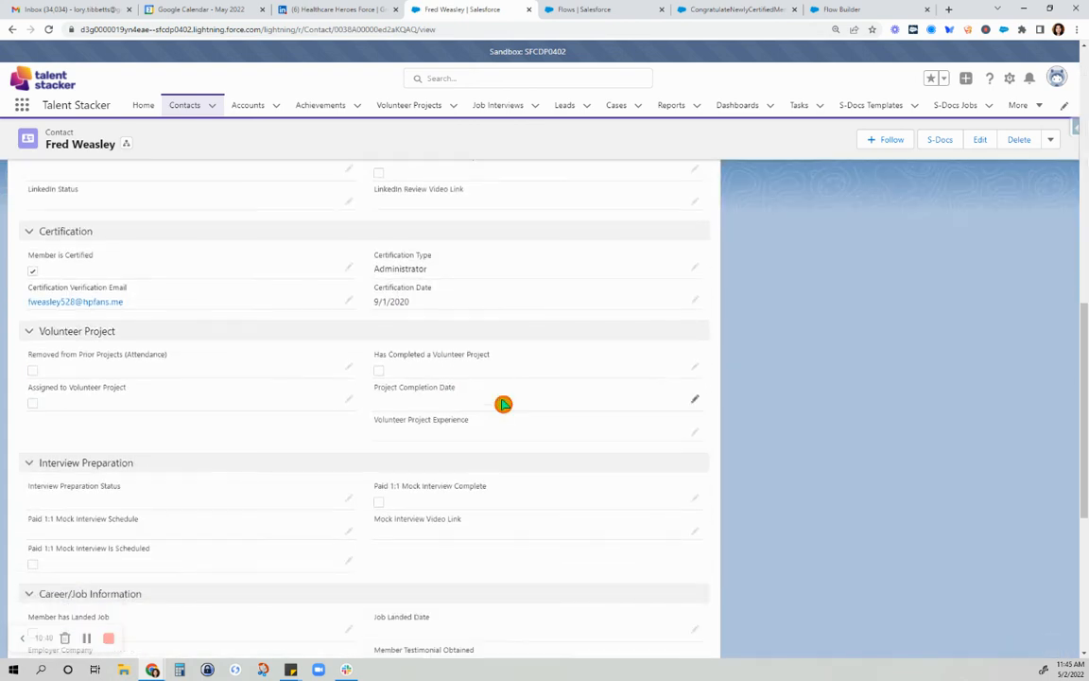
pyautogui.scroll(8, 503, 404)
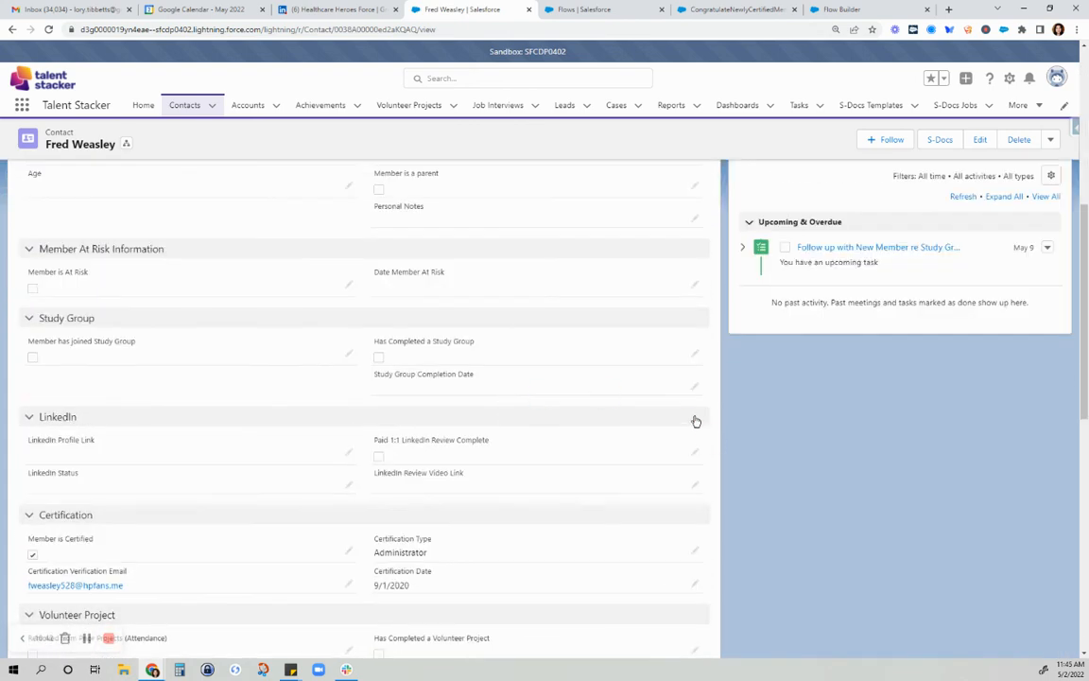
pyautogui.scroll(3, 660, 259)
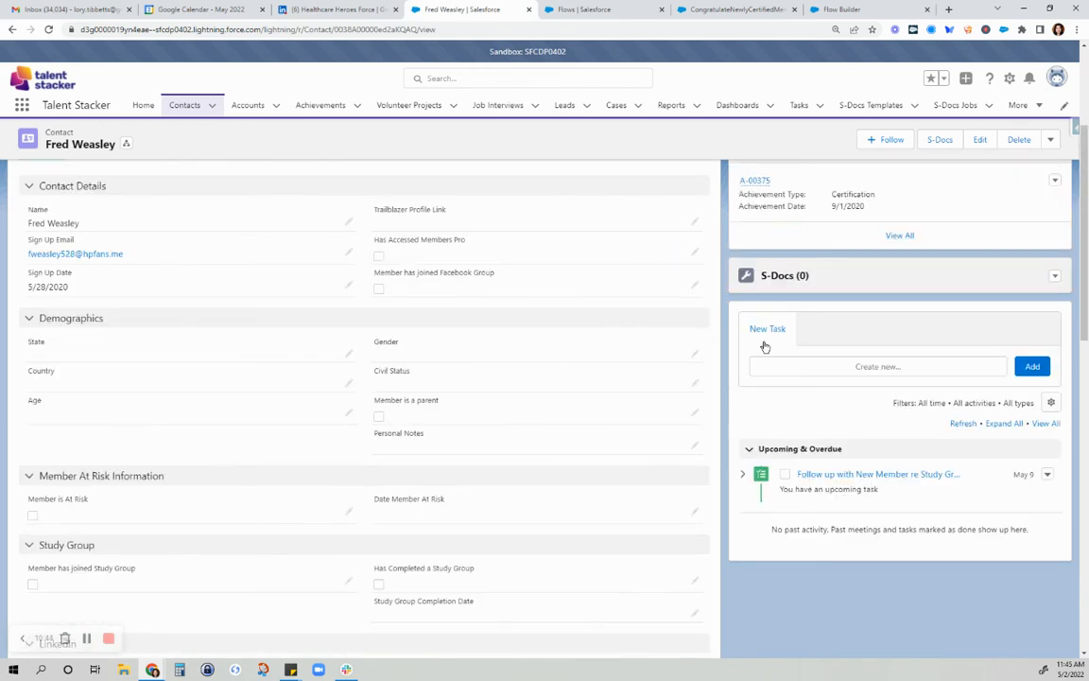
pyautogui.scroll(3, 579, 339)
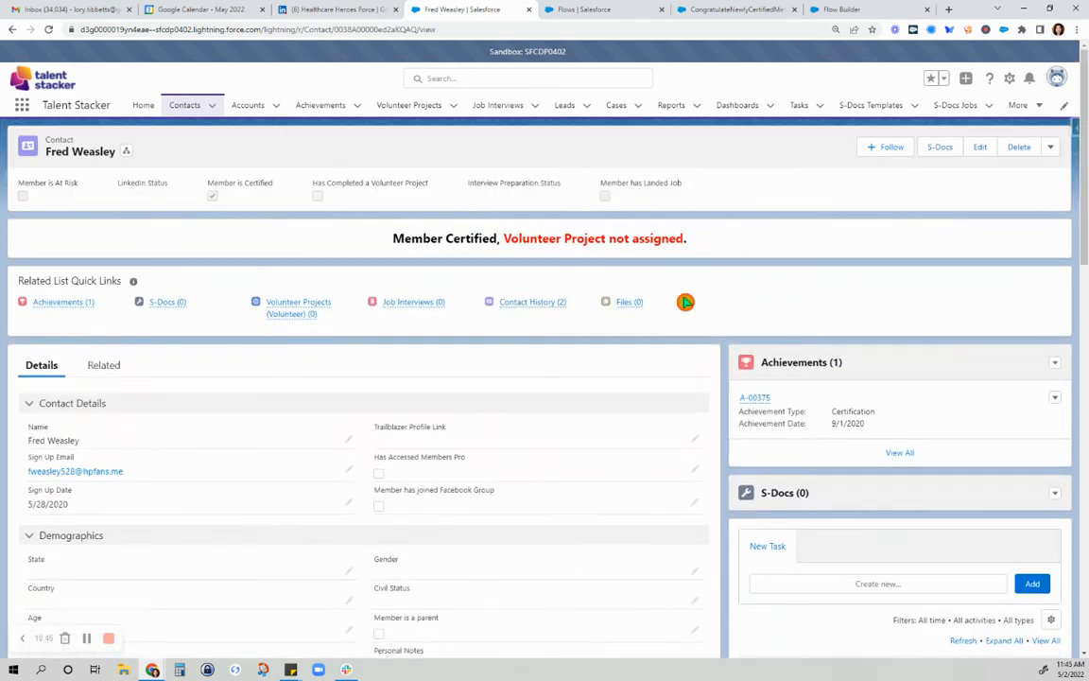